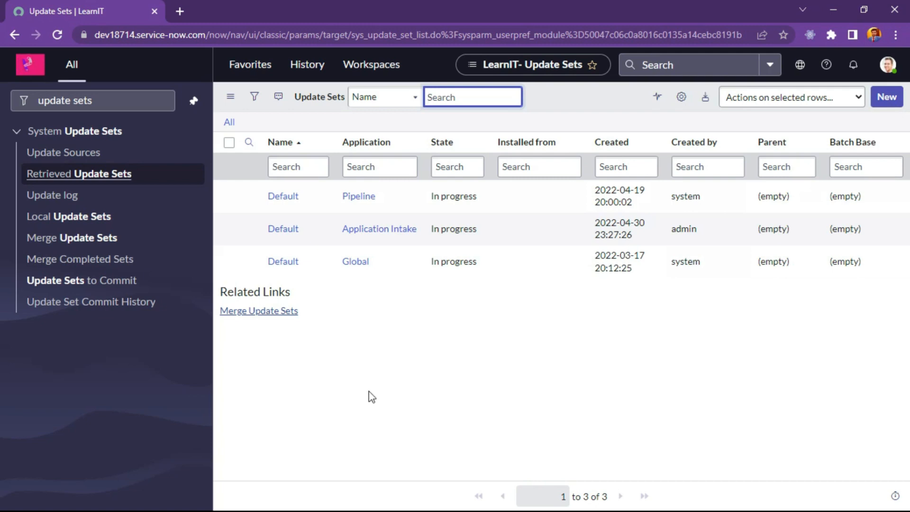
From the update set picker, open the update set list and create a new record named LearnIT Update Sets.
mouse_move(800, 70)
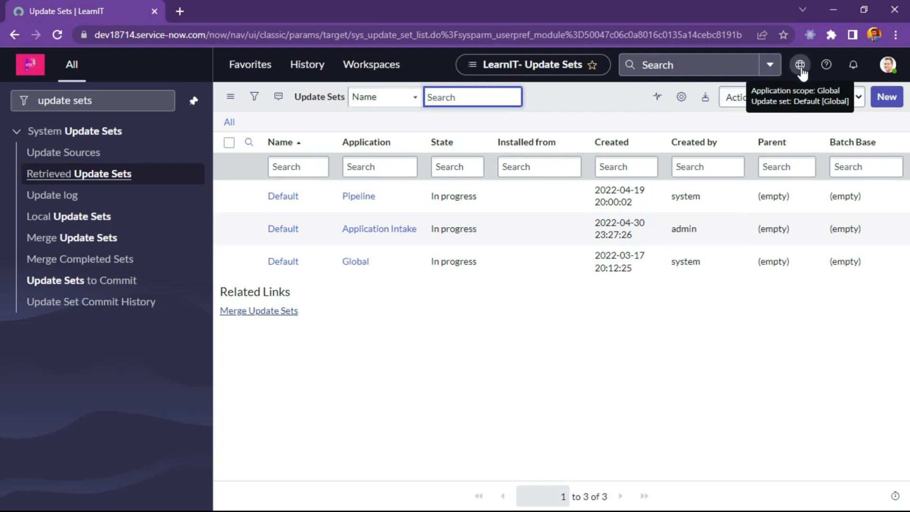
left_click(800, 69)
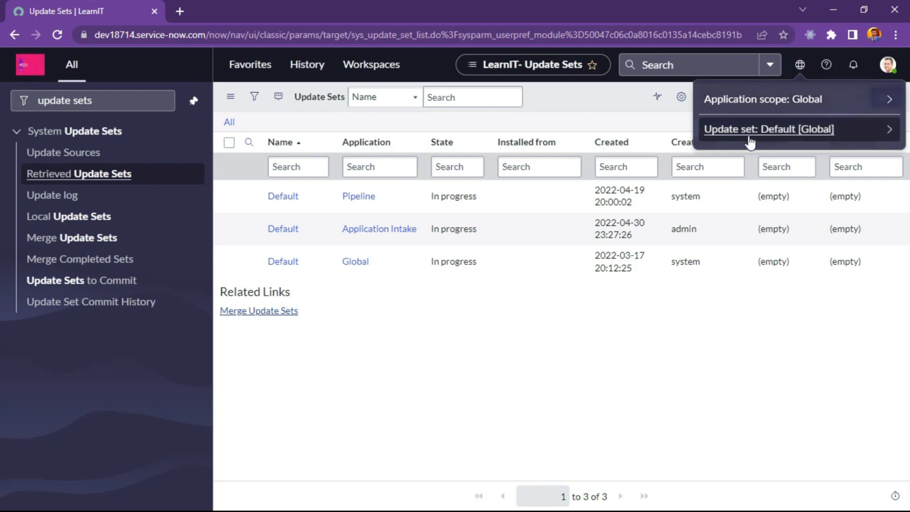
left_click(888, 137)
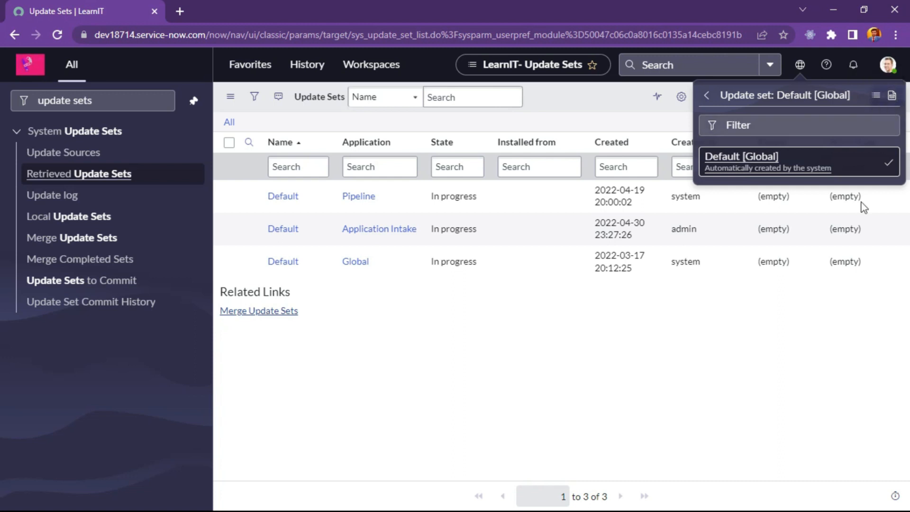
left_click(875, 97)
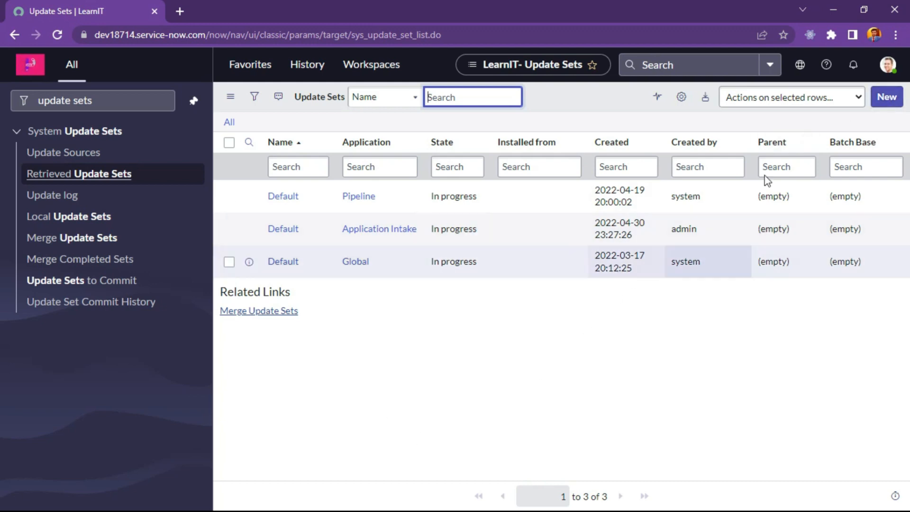
left_click(886, 96)
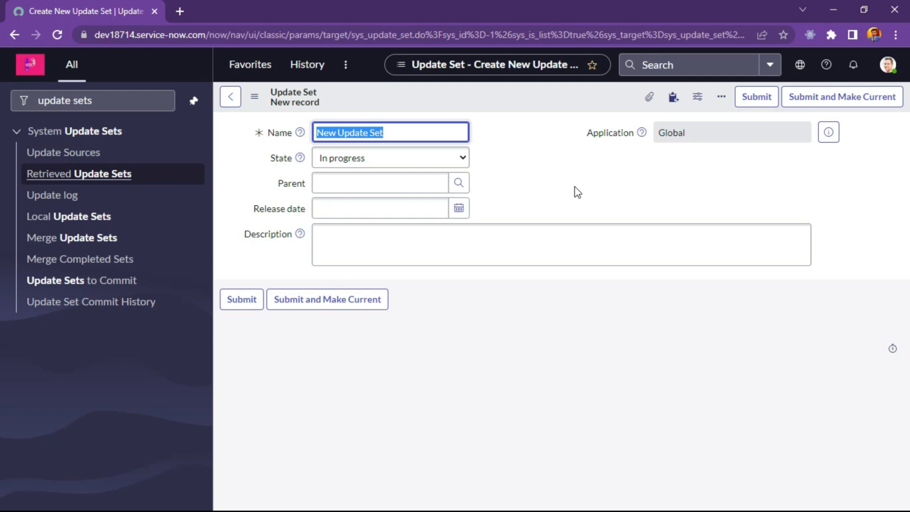
type("LearnIT")
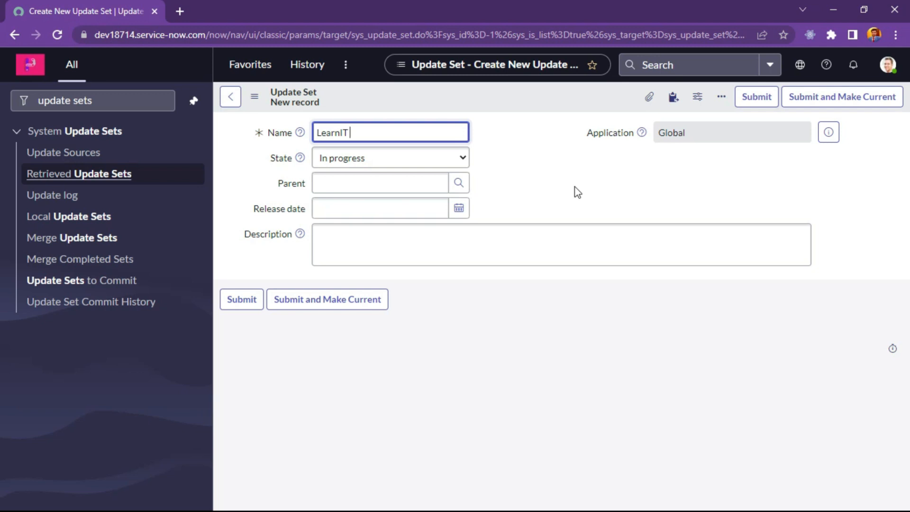
type(" Update Sets")
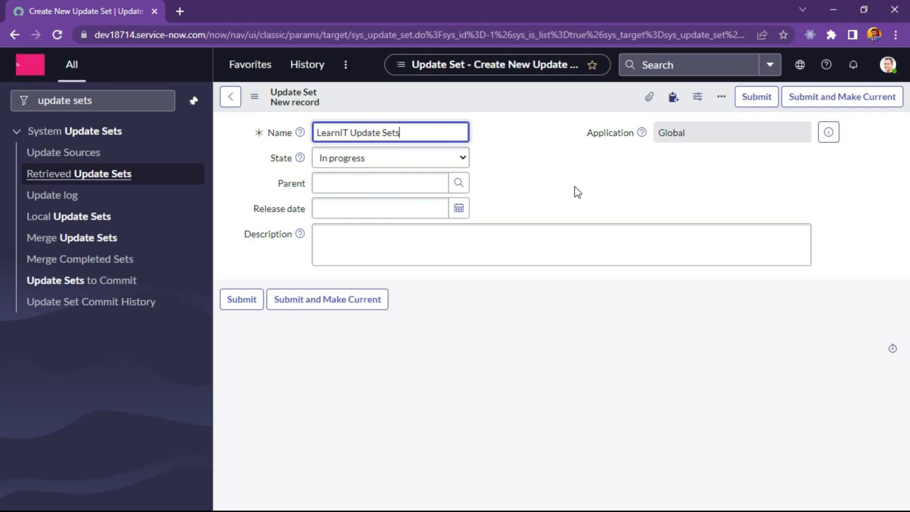
Describe the update set as "This captures the customizations" and submit it as the current update set.
left_click(402, 252)
type("This")
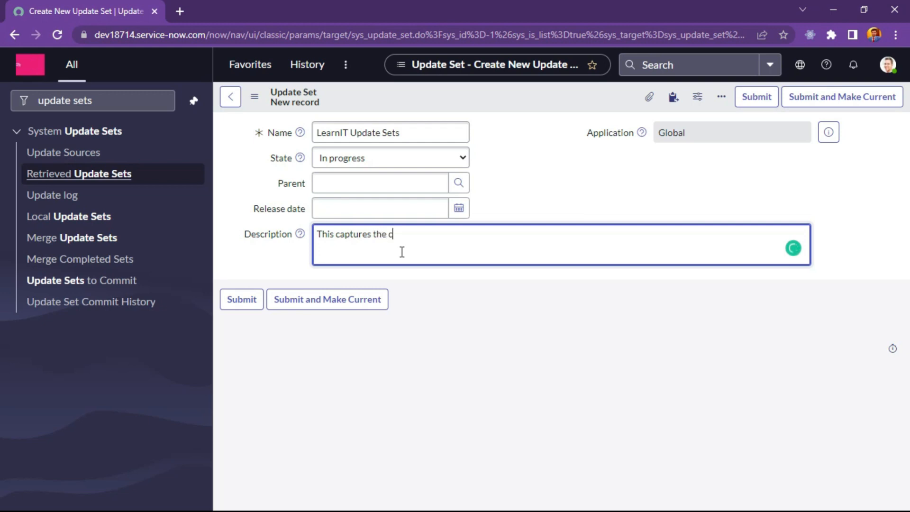
type("captures the customisations")
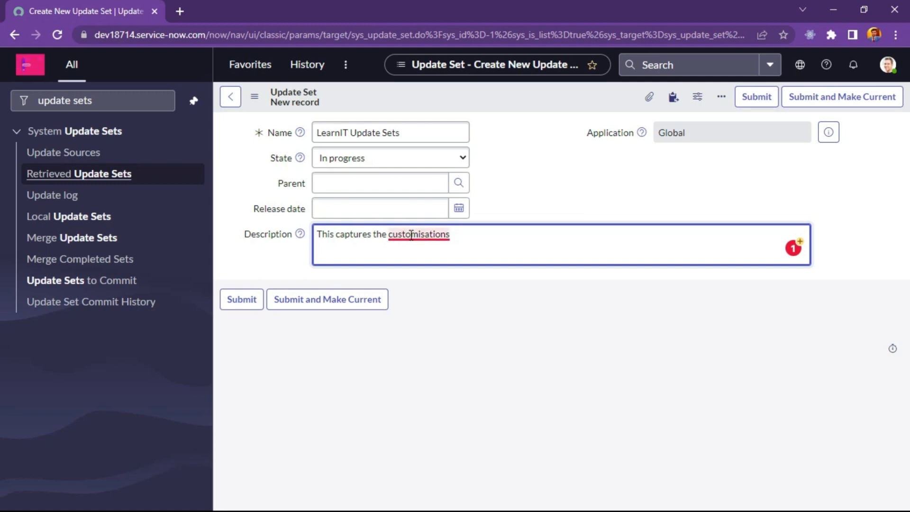
mouse_move(411, 234)
left_click(423, 260)
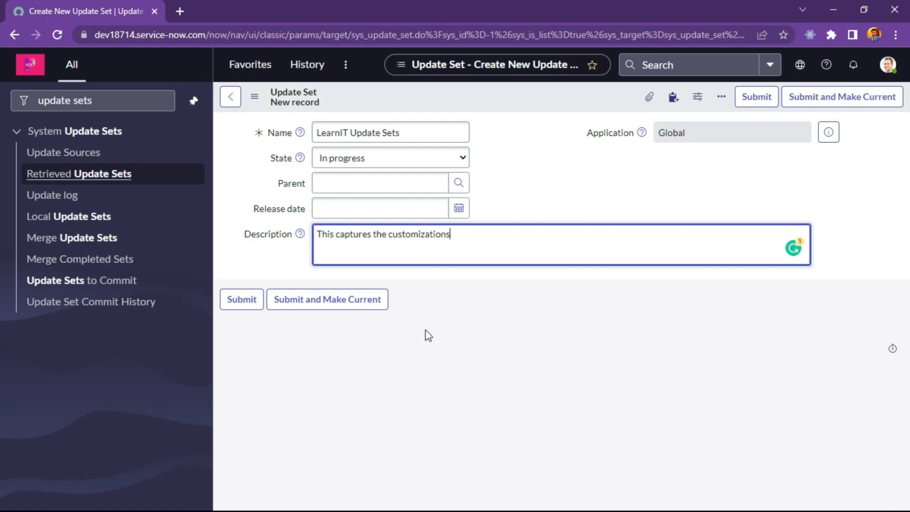
left_click(318, 305)
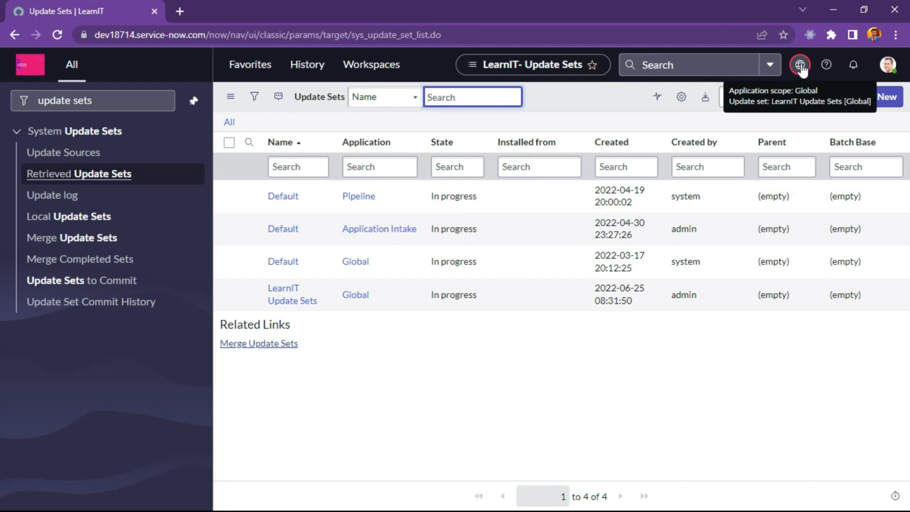
Switch the current update set to Default [Global] and back to LearnIT Update Sets [Global].
left_click(800, 69)
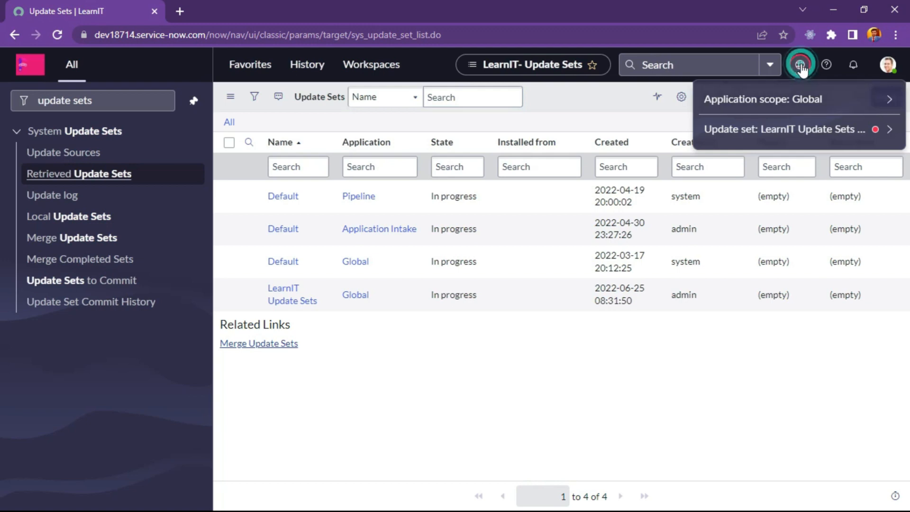
left_click(808, 134)
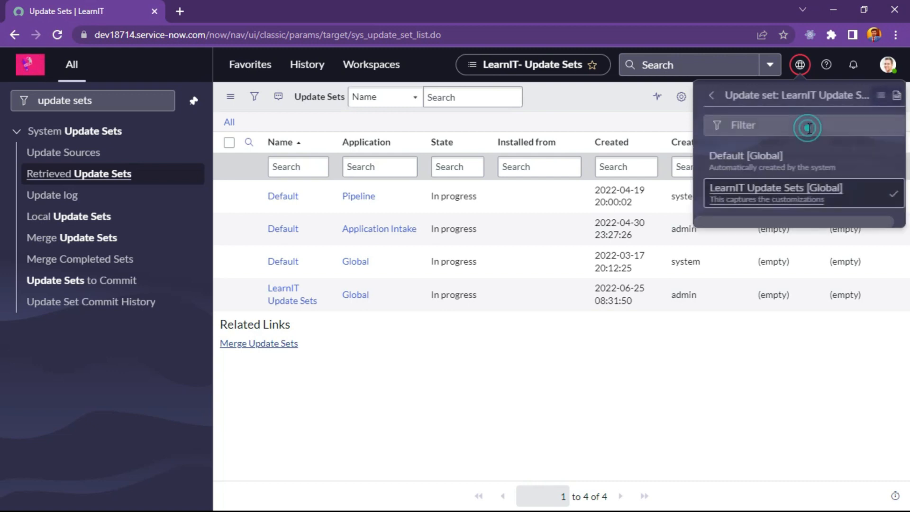
left_click(752, 163)
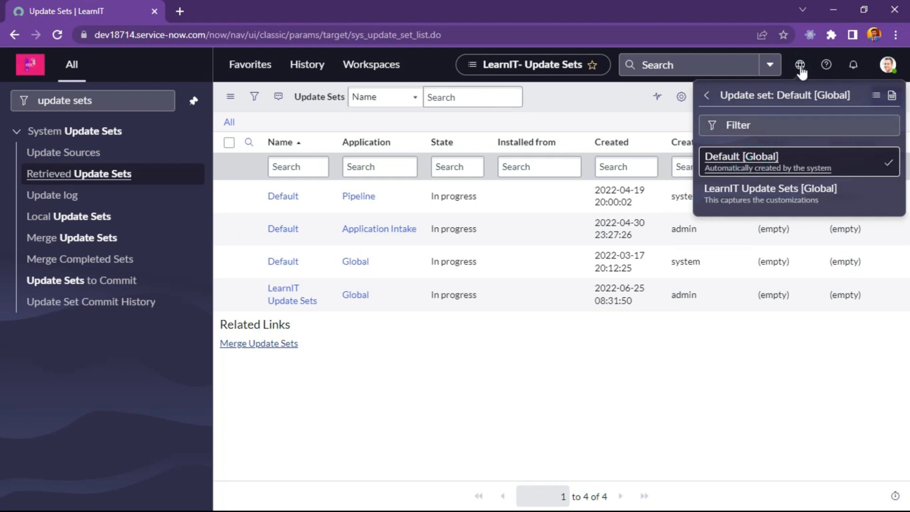
left_click(758, 196)
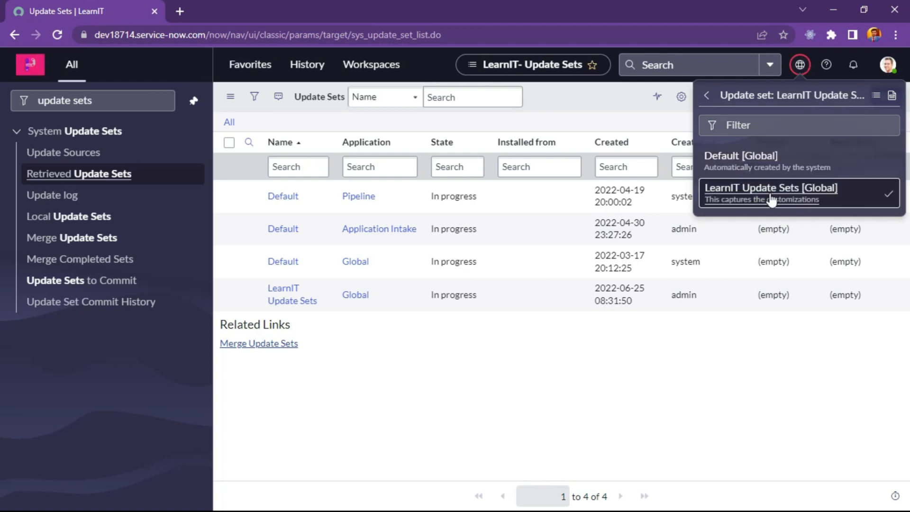
left_click(704, 375)
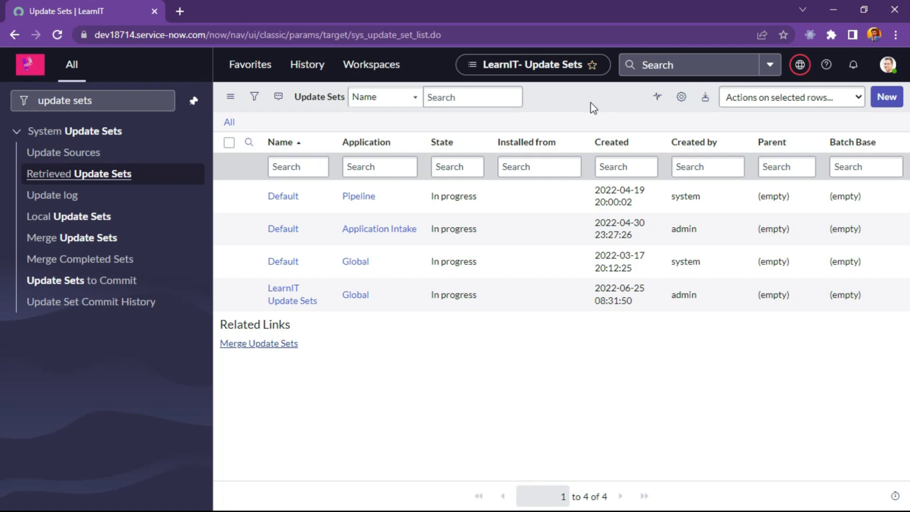
mouse_move(797, 78)
Find client scripts in the navigator and open the System Definition Client Scripts list in a new browser tab.
left_click(107, 105)
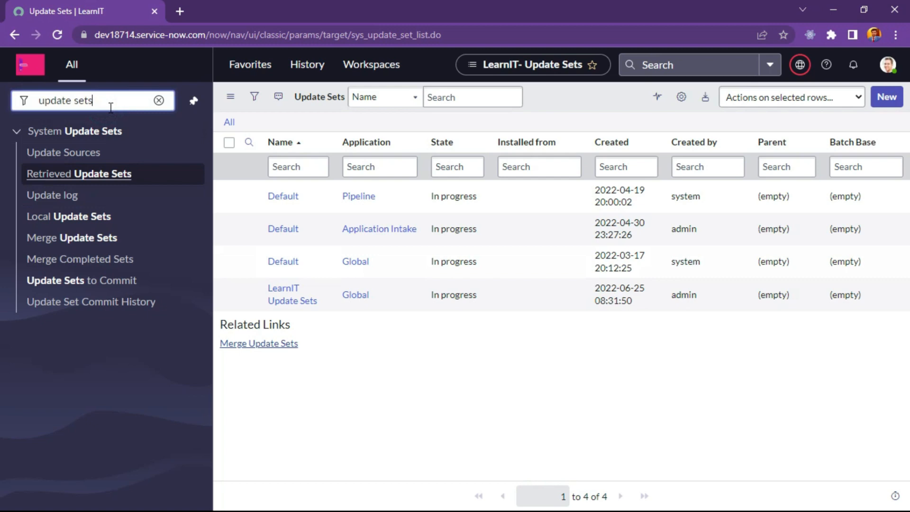
key("BackSpace")
key("BackSpace")
key("BackSpace")
key("BackSpace")
key("BackSpace")
key("BackSpace")
key("BackSpace")
key("BackSpace")
key("BackSpace")
key("BackSpace")
key("BackSpace")
type("client scripts")
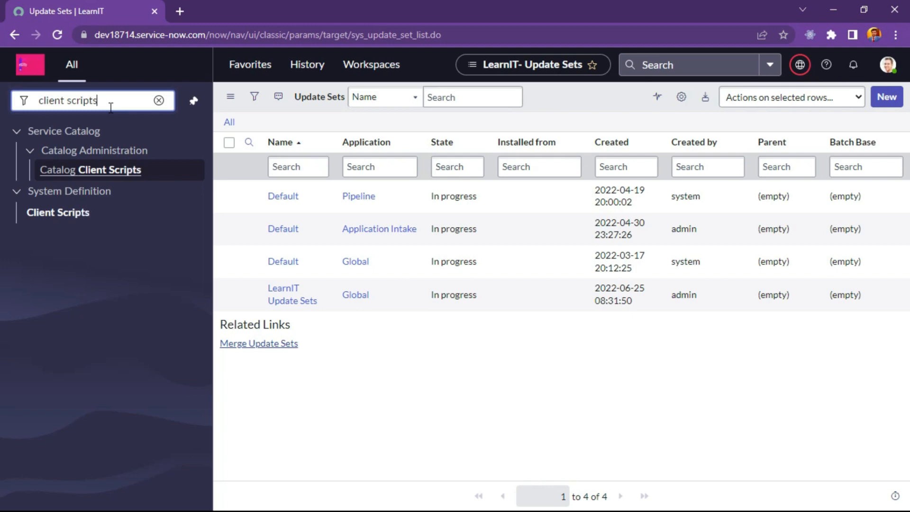
middle_click(76, 219)
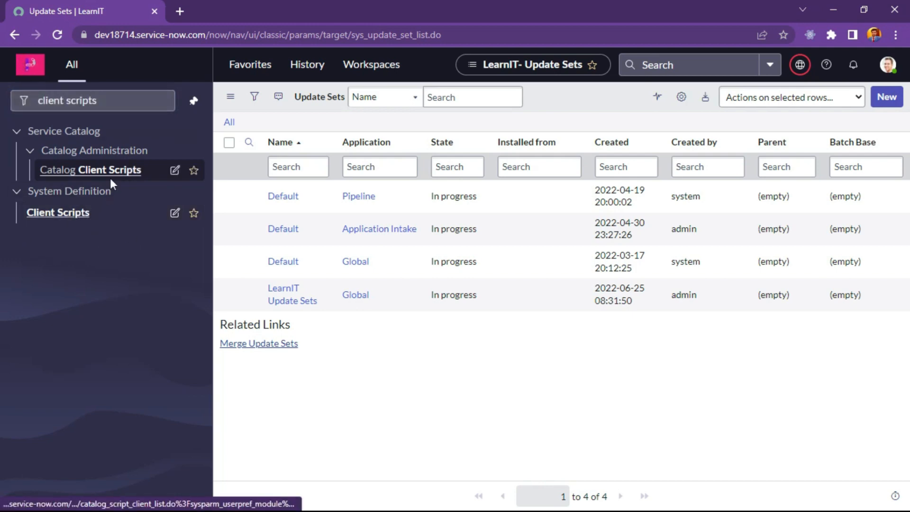
left_click(232, 2)
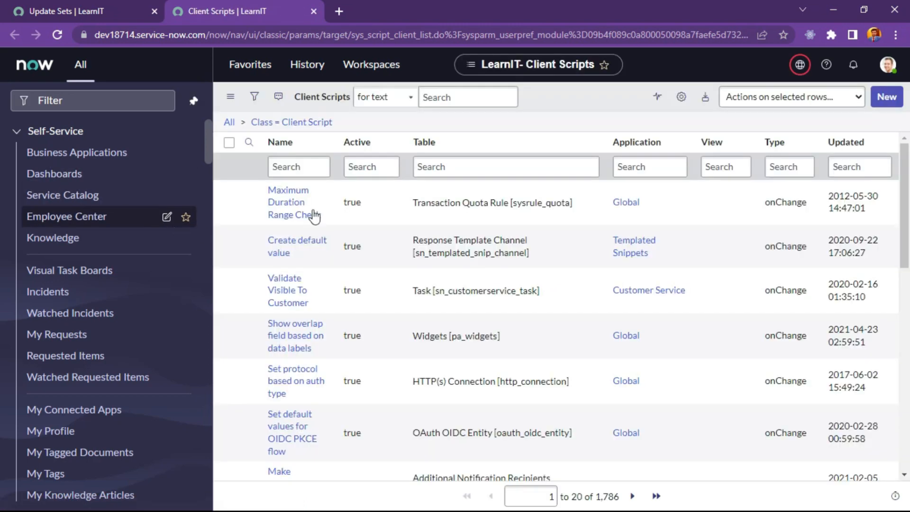
Filter the client scripts list to tables starting with incident and to records whose Active value is true.
scroll(462, 330, "down", 5)
scroll(463, 332, "up", 5)
left_click(434, 169)
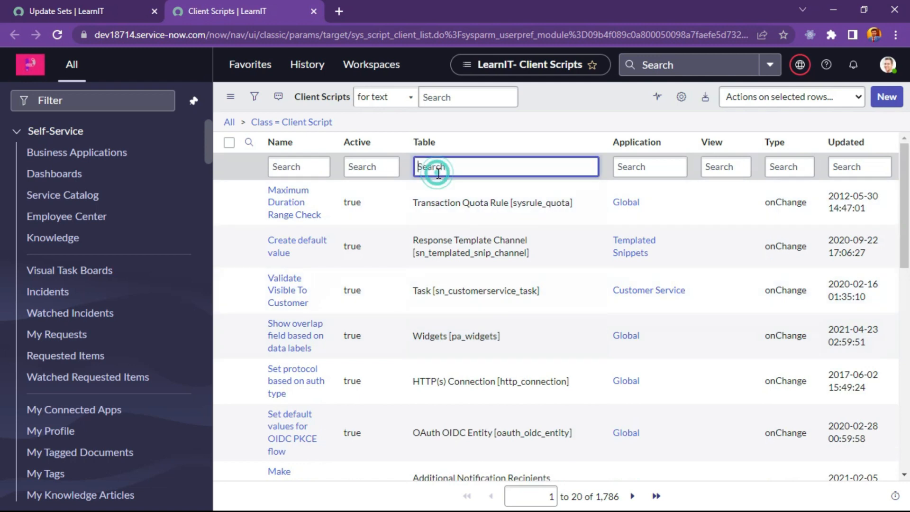
type("incident")
key("Return")
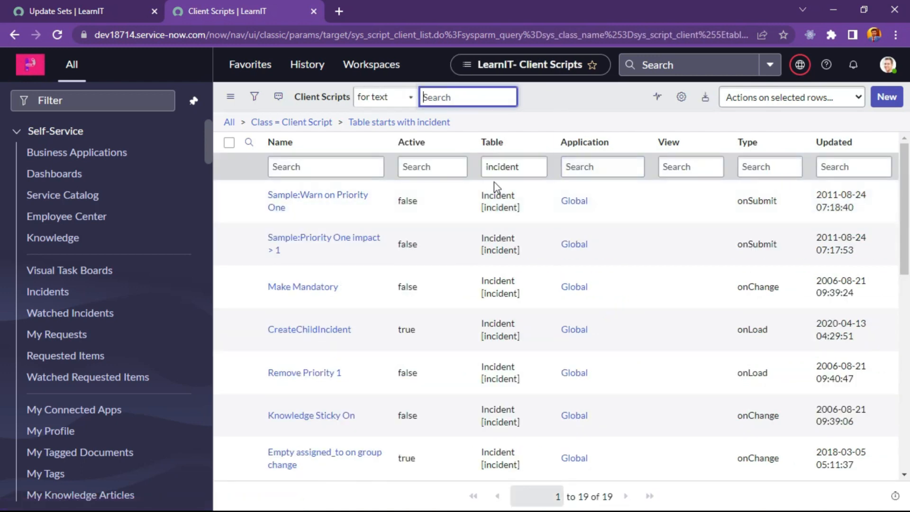
right_click(413, 447)
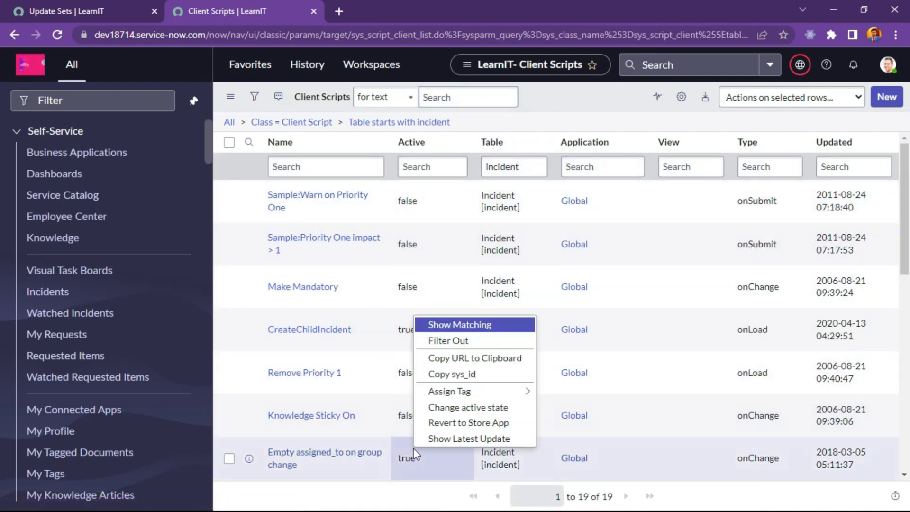
mouse_move(451, 381)
left_click(458, 325)
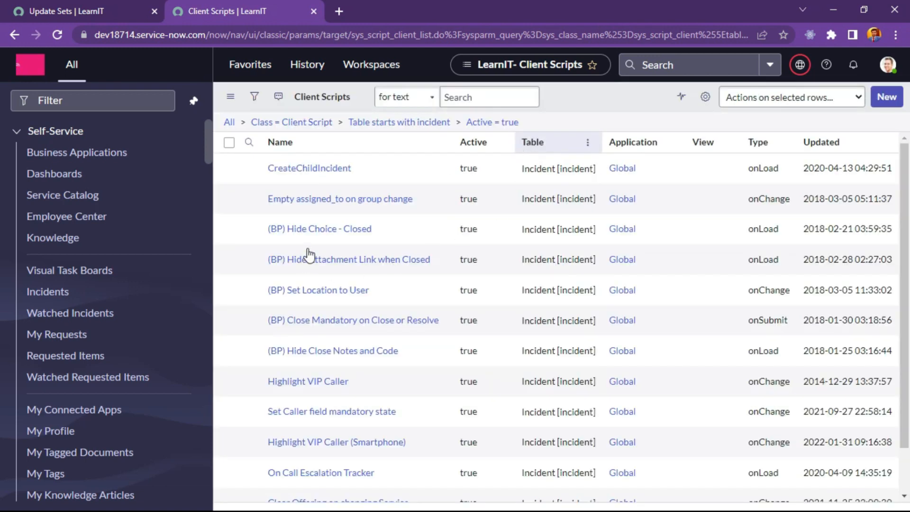
Open the "Set Caller field mandatory state" client script from the filtered list.
scroll(337, 308, "down", 3)
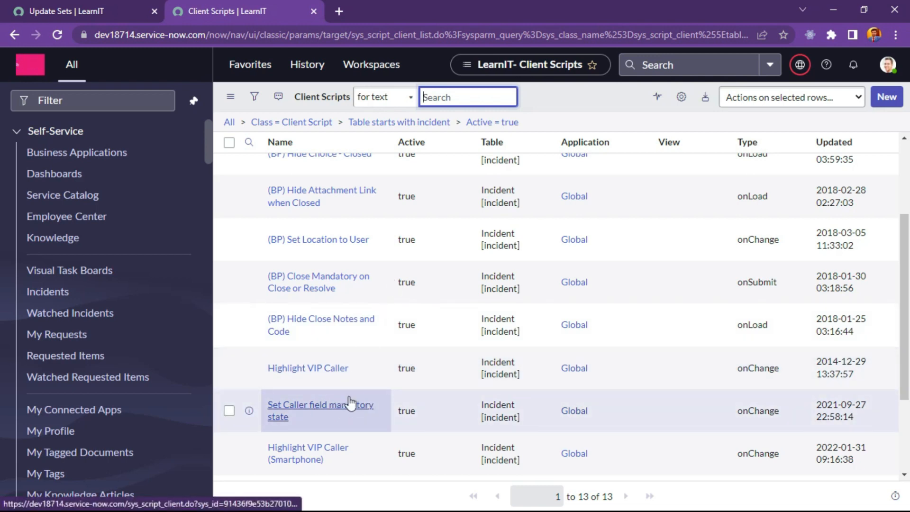
left_click(342, 415)
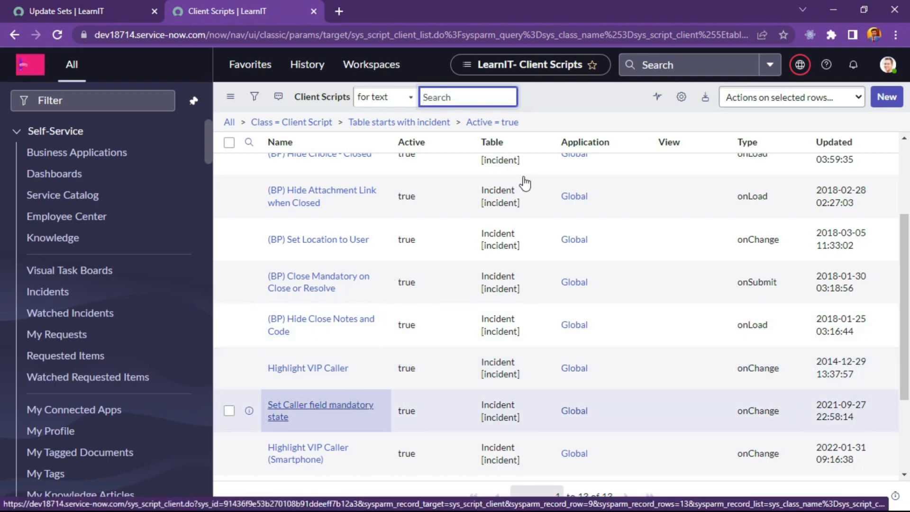
left_click(320, 424)
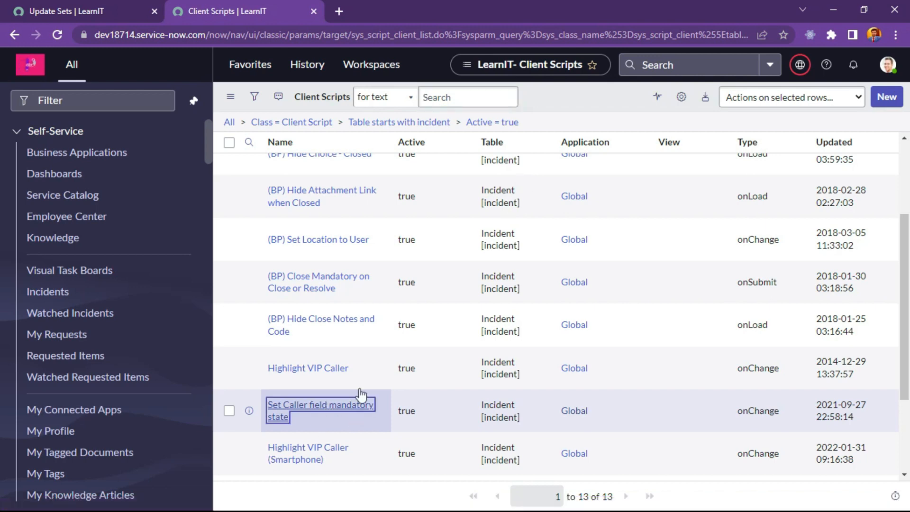
Delete the if (isLoading) return block from the onChange script and save the client script.
scroll(478, 289, "down", 3)
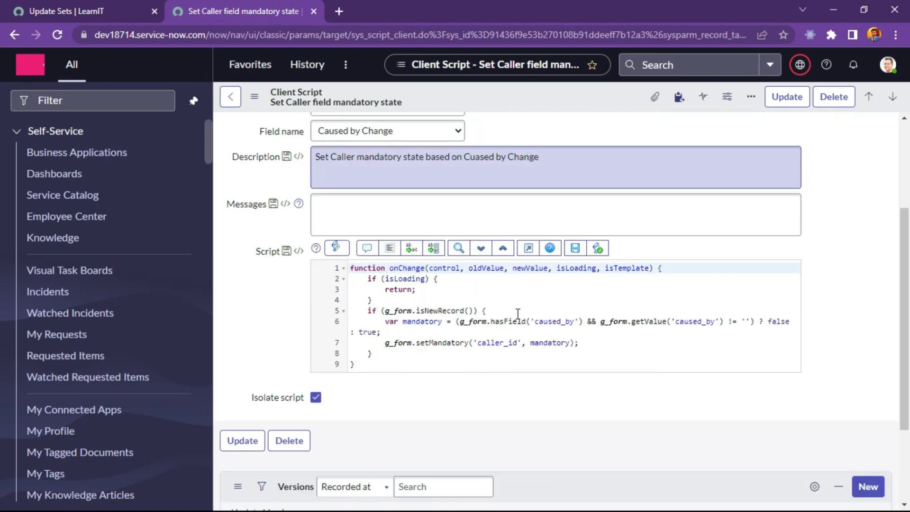
scroll(394, 354, "down", 3)
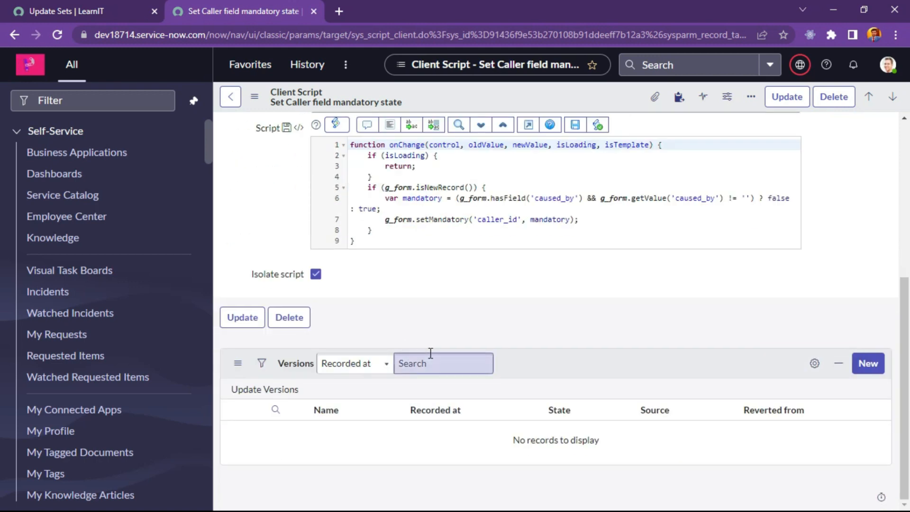
scroll(687, 274, "up", 6)
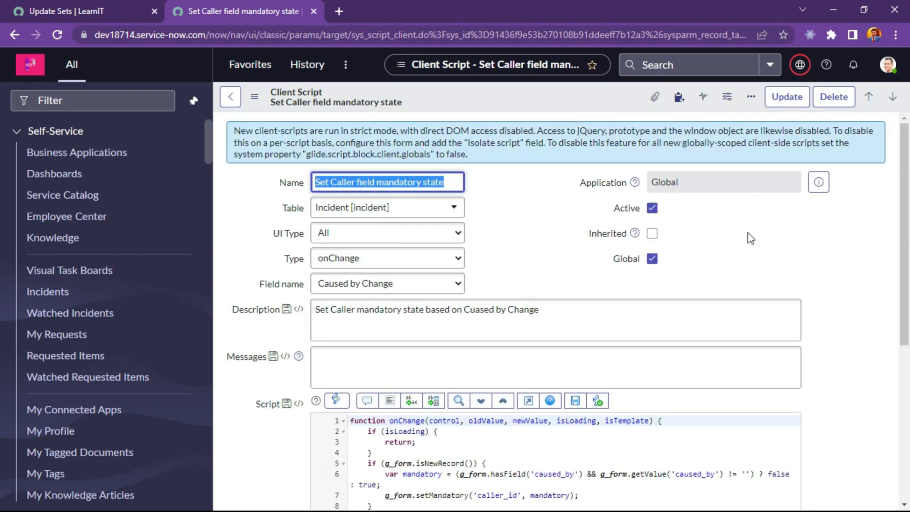
scroll(686, 274, "down", 4)
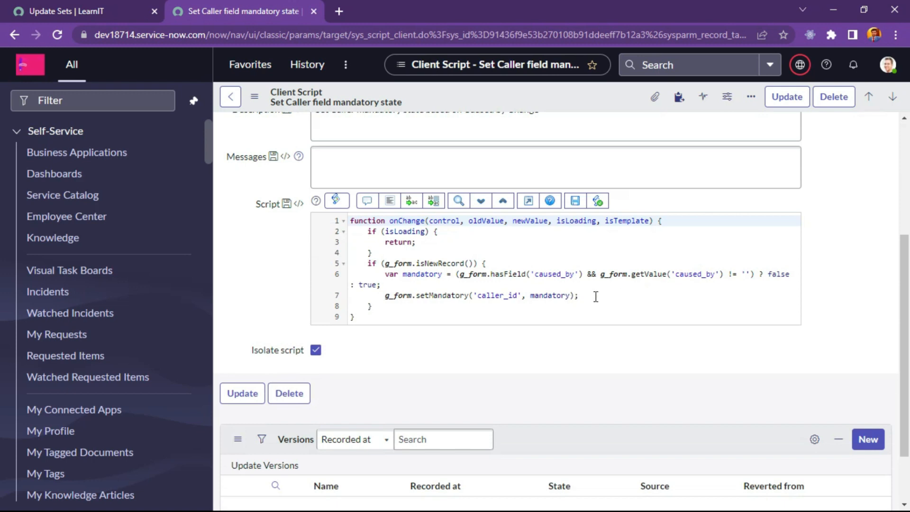
left_click(596, 297)
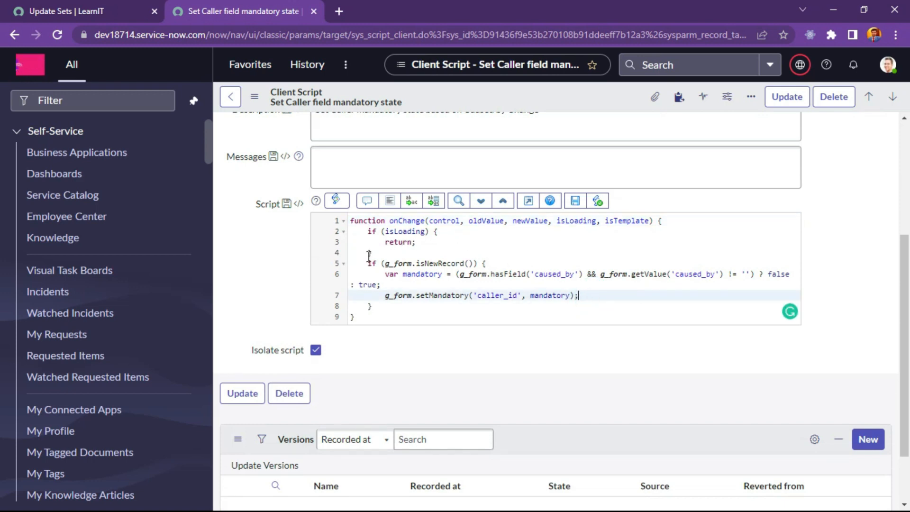
left_click_drag(372, 255, 362, 231)
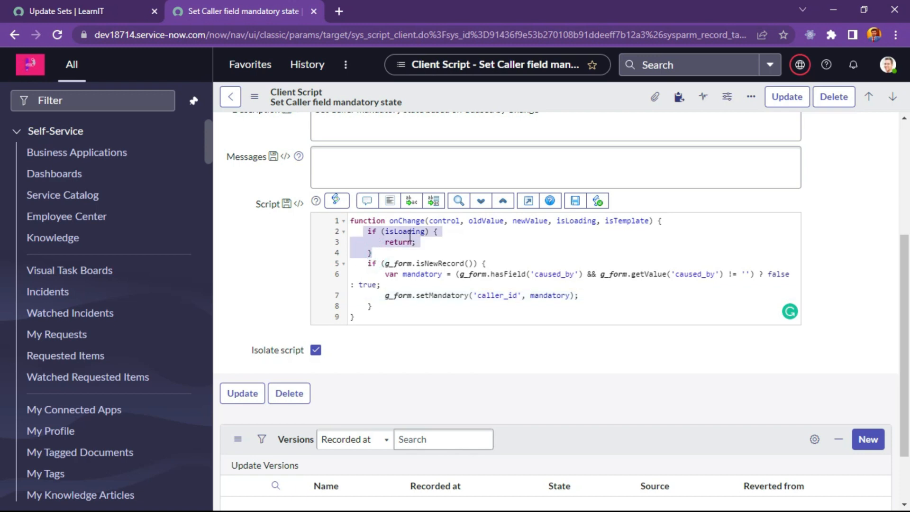
key("BackSpace")
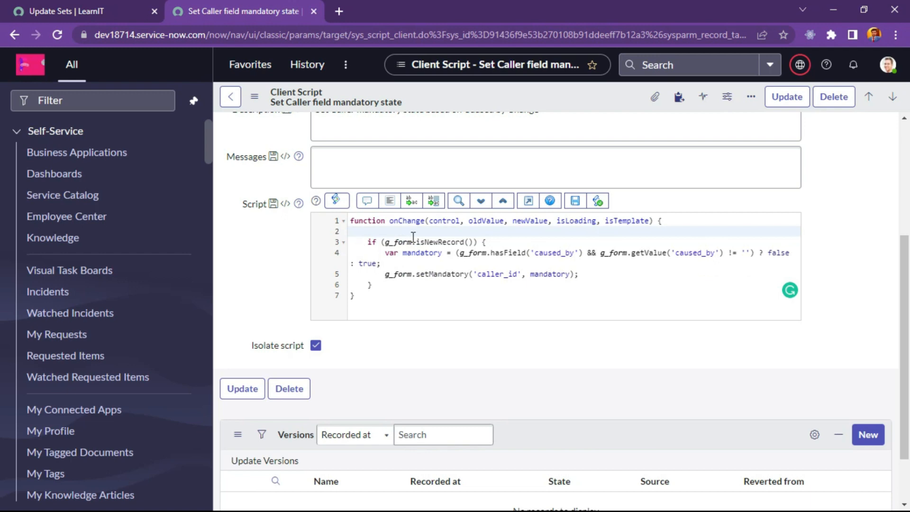
key("BackSpace")
right_click(488, 97)
left_click(508, 104)
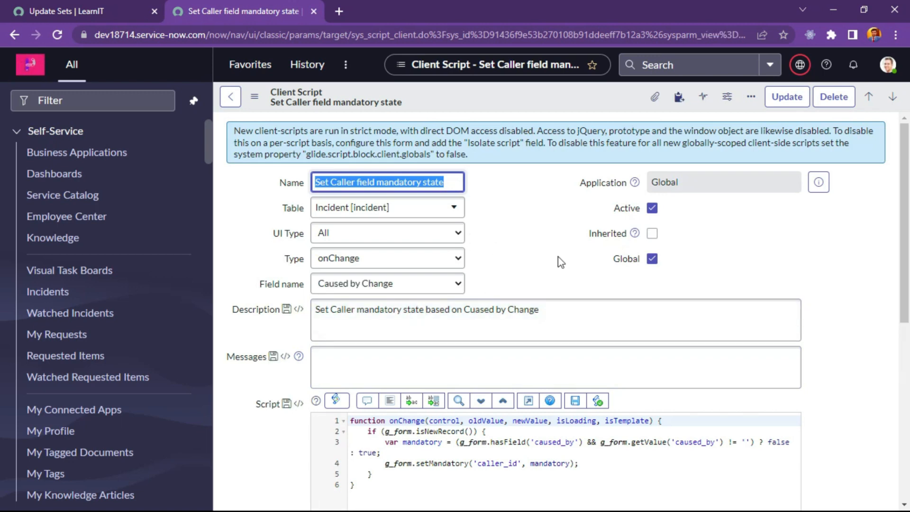
Examine the client script's Versions list, checking the state and source update set of each recorded version.
scroll(563, 263, "down", 7)
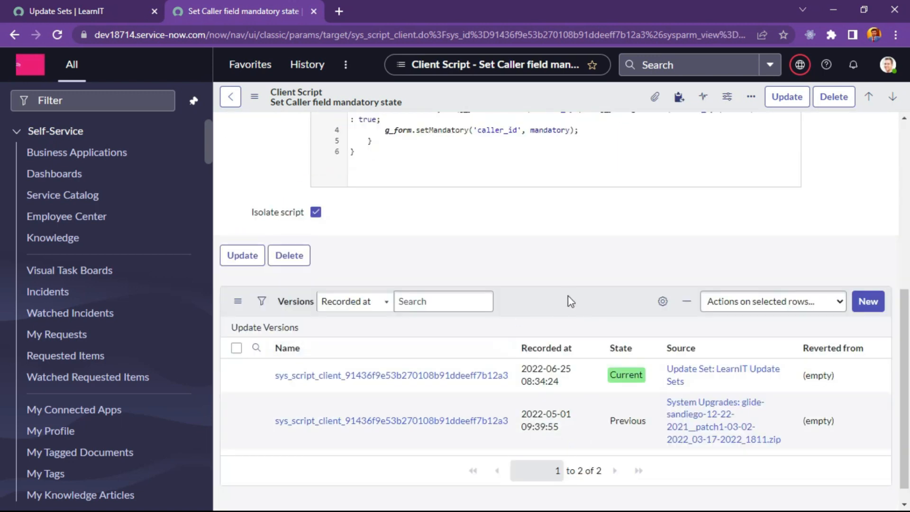
scroll(388, 228, "up", 7)
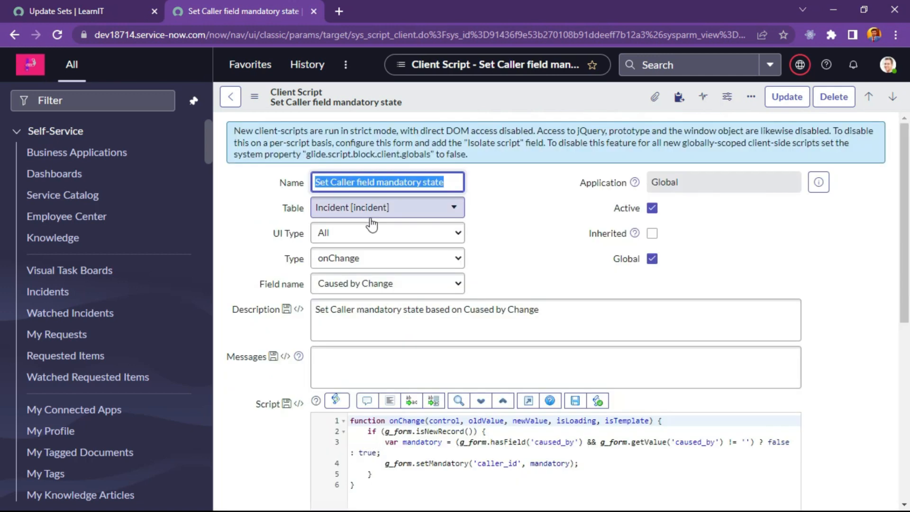
scroll(374, 301, "down", 7)
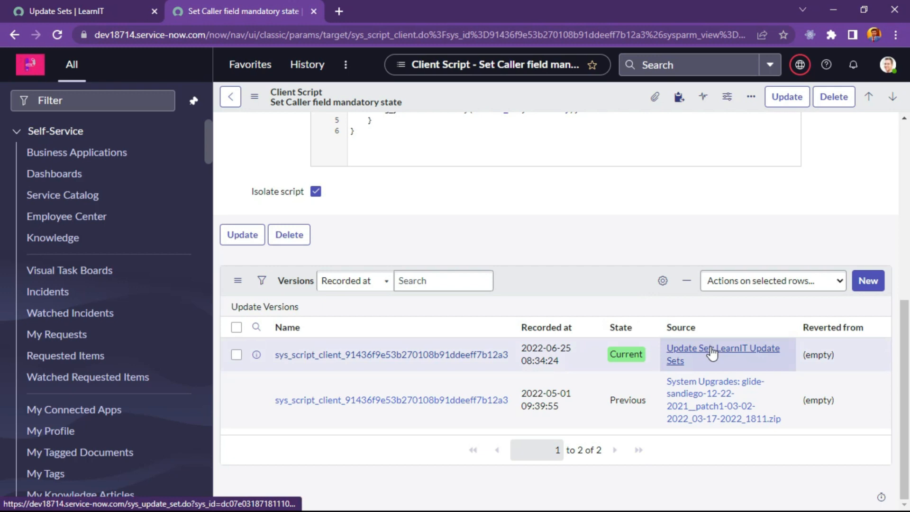
scroll(589, 295, "up", 5)
scroll(589, 295, "up", 2)
scroll(589, 295, "down", 7)
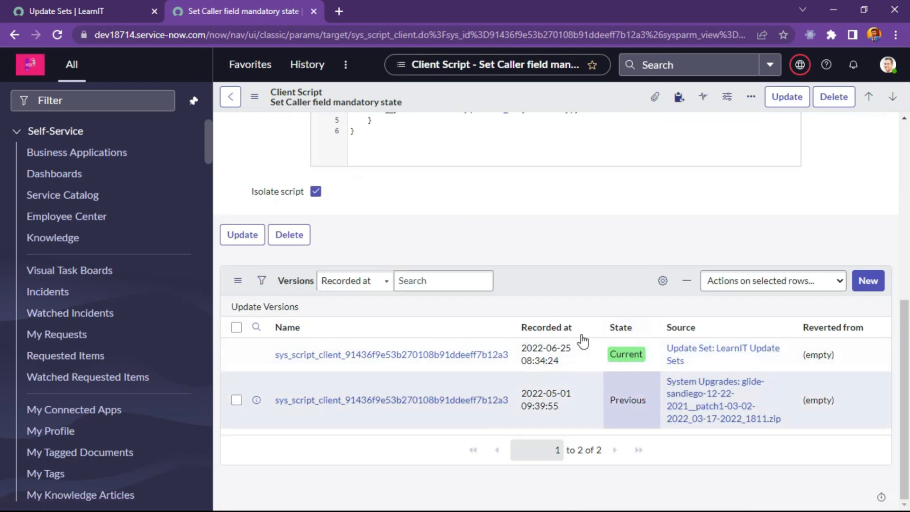
scroll(583, 299, "up", 5)
scroll(495, 341, "down", 2)
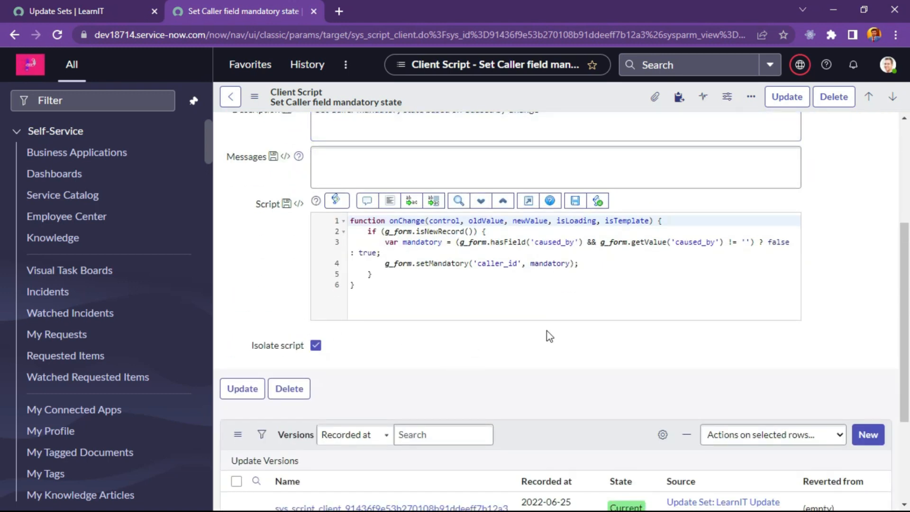
scroll(549, 335, "up", 4)
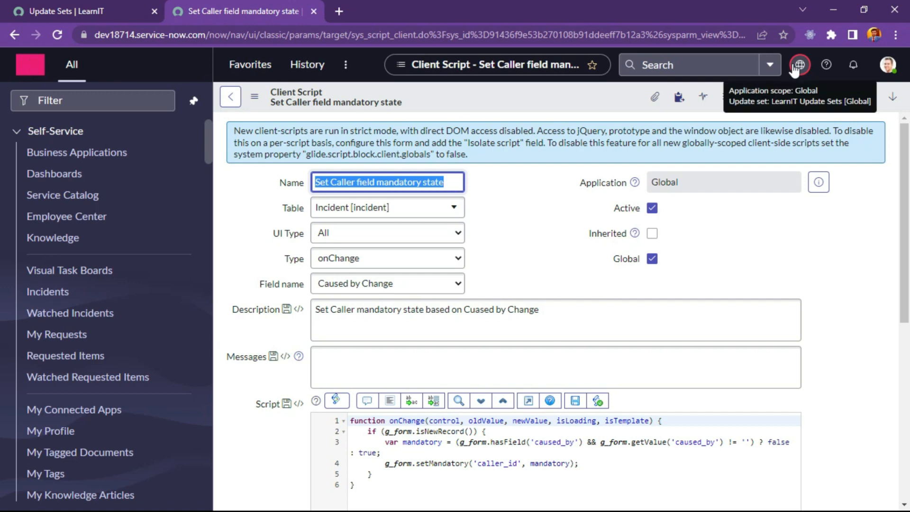
Open the LearnIT Update Sets record from the update sets list and review its Customer Updates.
left_click(66, 11)
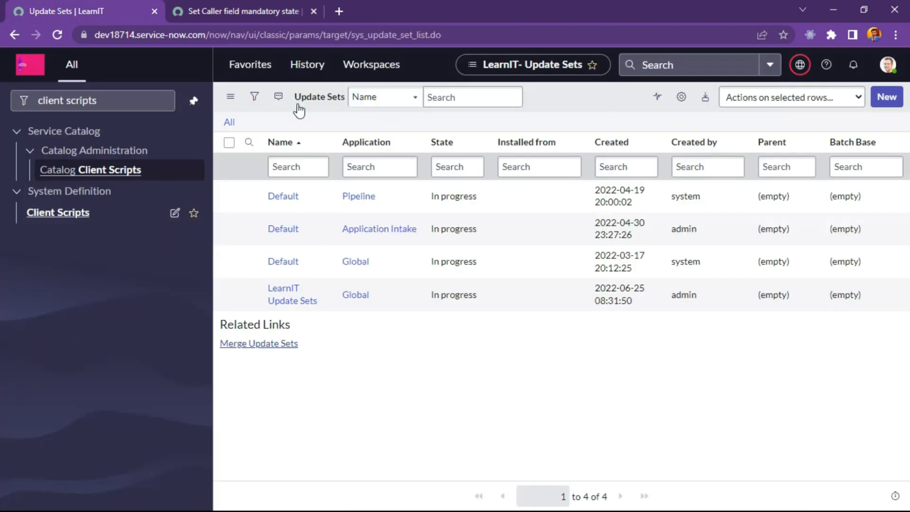
left_click(297, 294)
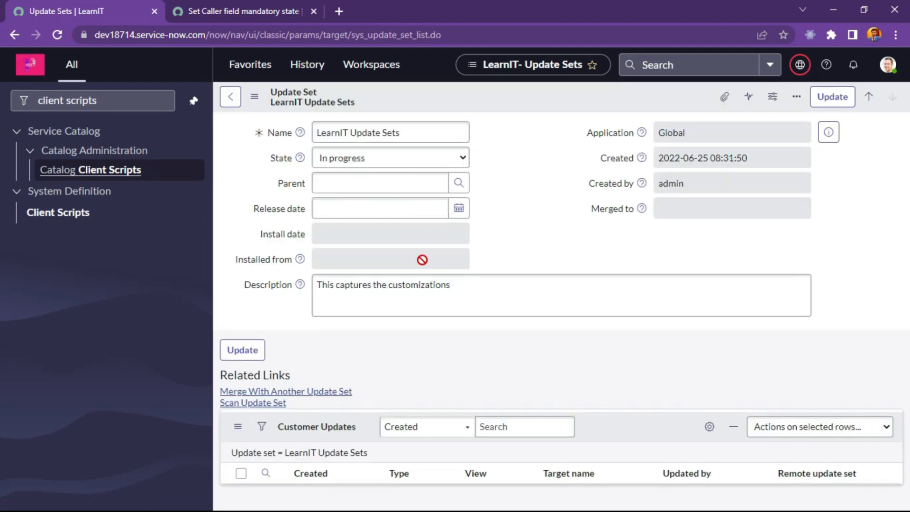
scroll(412, 289, "down", 3)
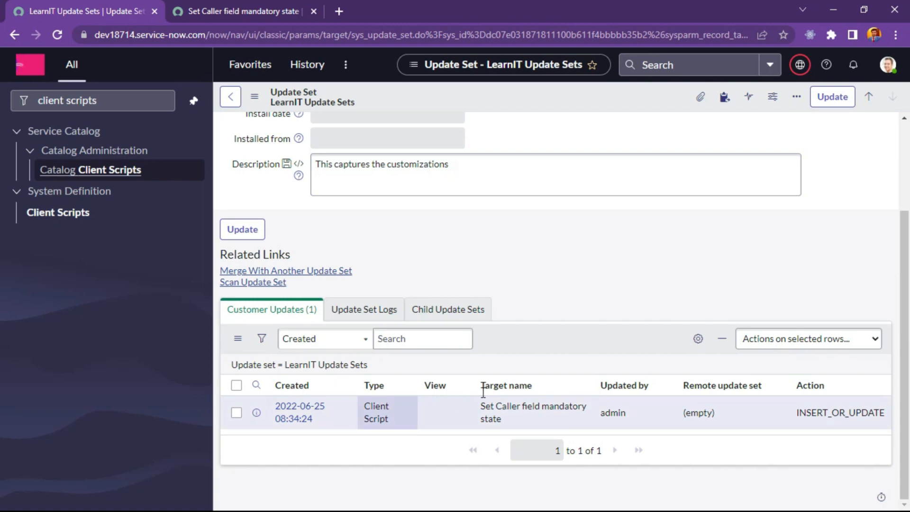
scroll(622, 366, "down", 3)
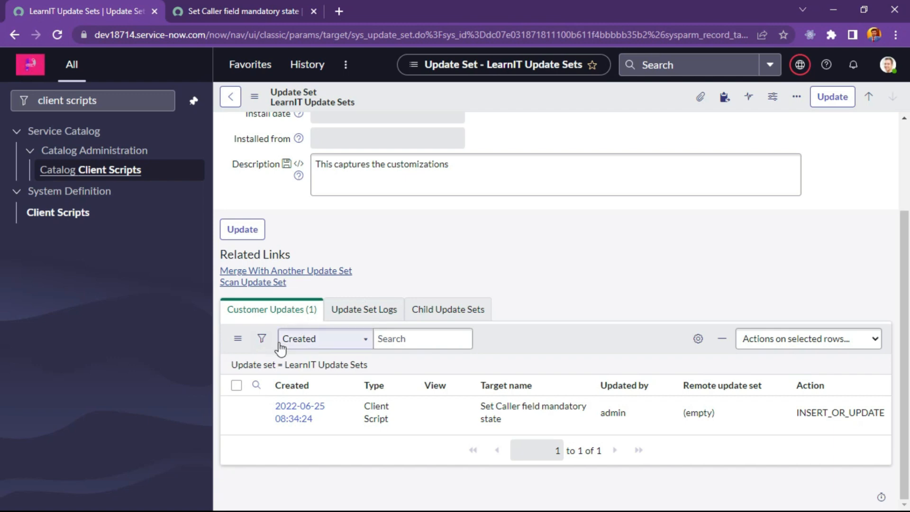
scroll(583, 319, "up", 3)
scroll(468, 289, "down", 3)
scroll(421, 284, "up", 3)
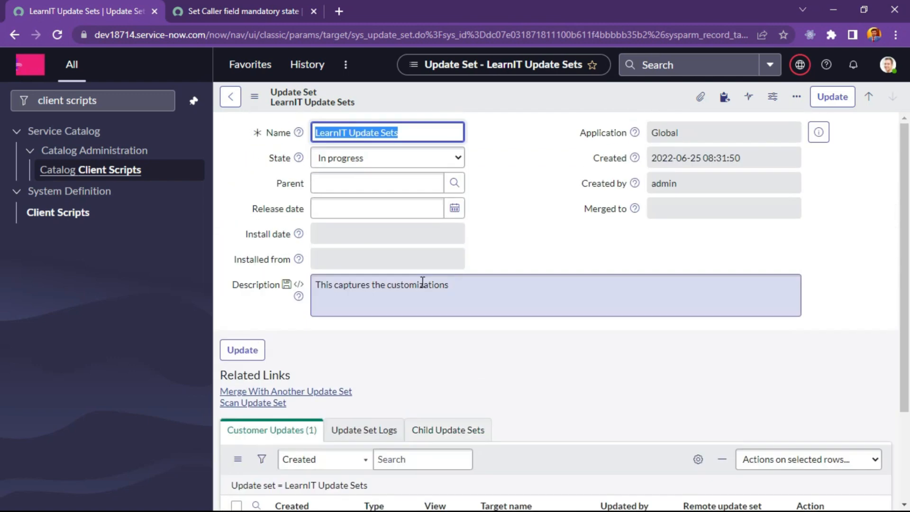
Return to the client script, select all entries in its Versions list and compare them.
left_click(209, 6)
scroll(432, 243, "down", 10)
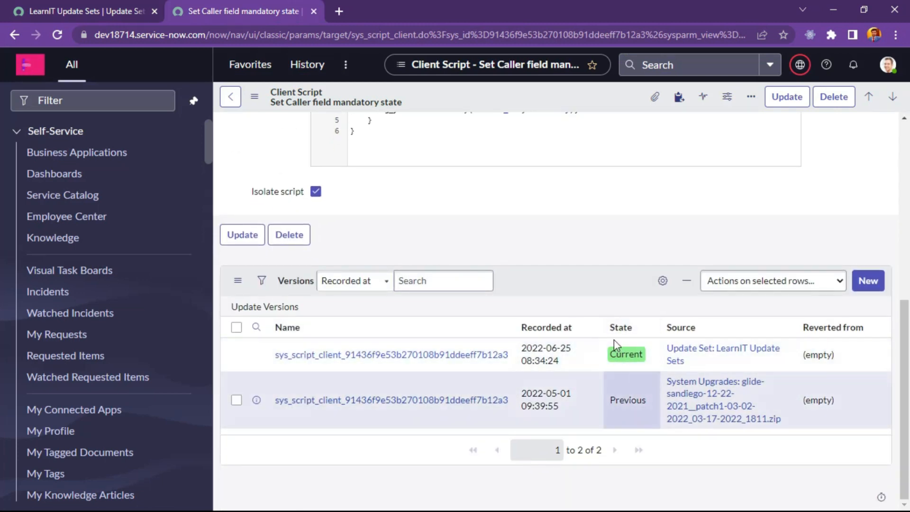
scroll(613, 339, "up", 5)
scroll(391, 344, "down", 3)
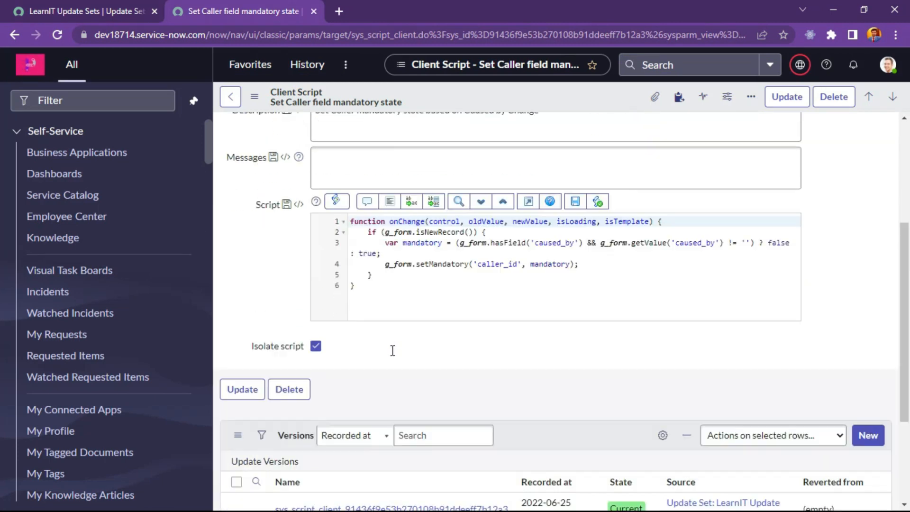
scroll(430, 320, "down", 3)
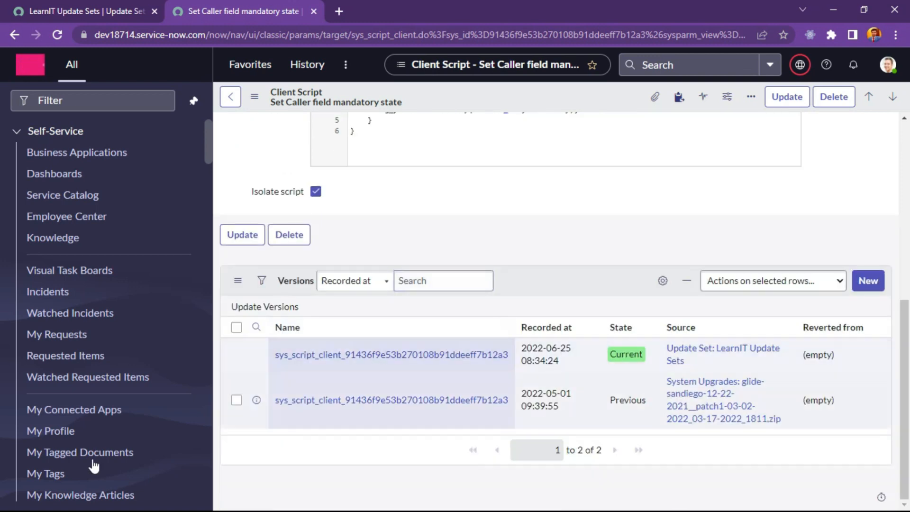
left_click(236, 327)
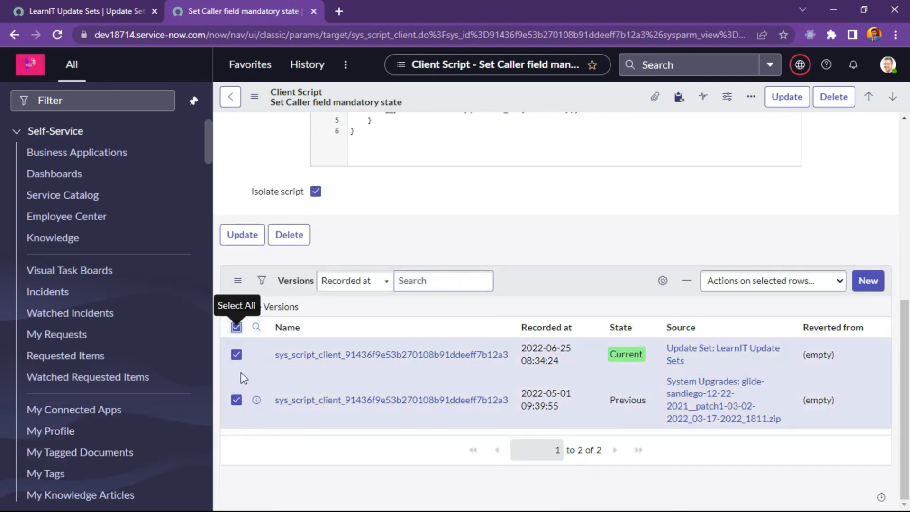
left_click(822, 284)
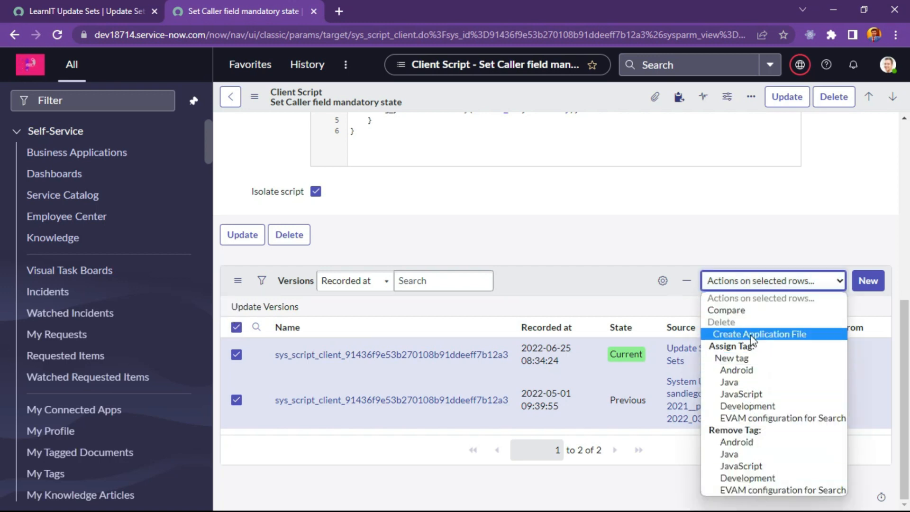
left_click(737, 310)
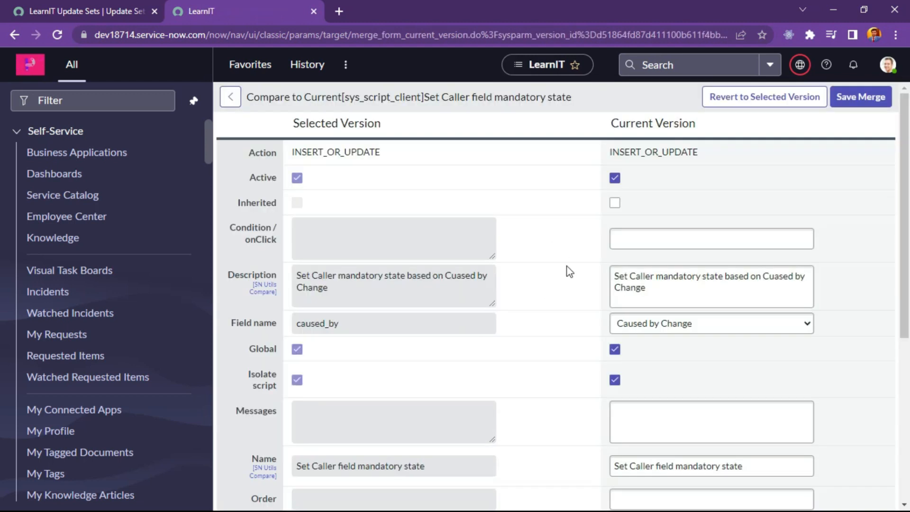
View the side-by-side comparison of the Script field between the selected and current versions, and close it.
scroll(531, 342, "down", 5)
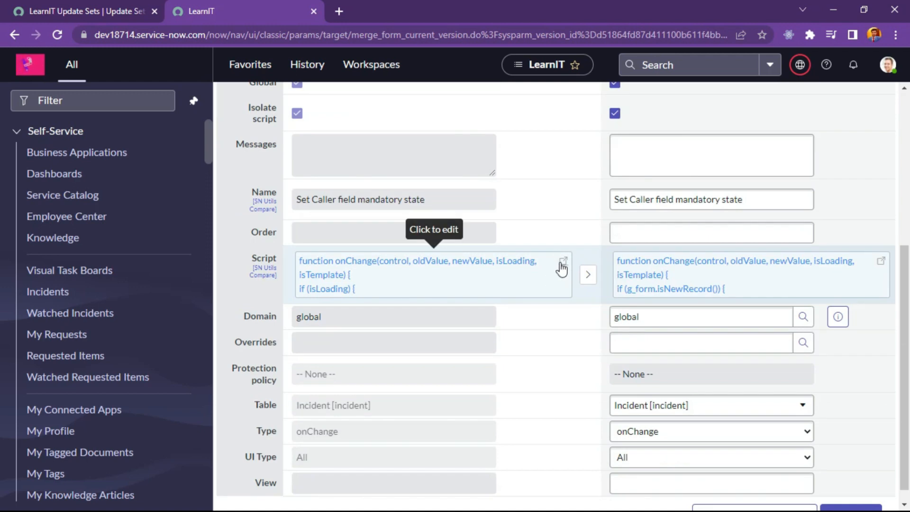
left_click(563, 260)
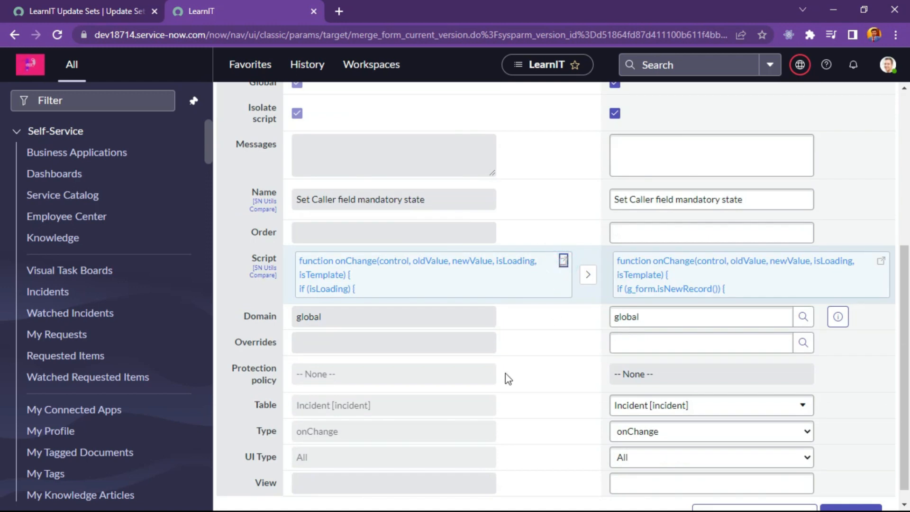
left_click(335, 274)
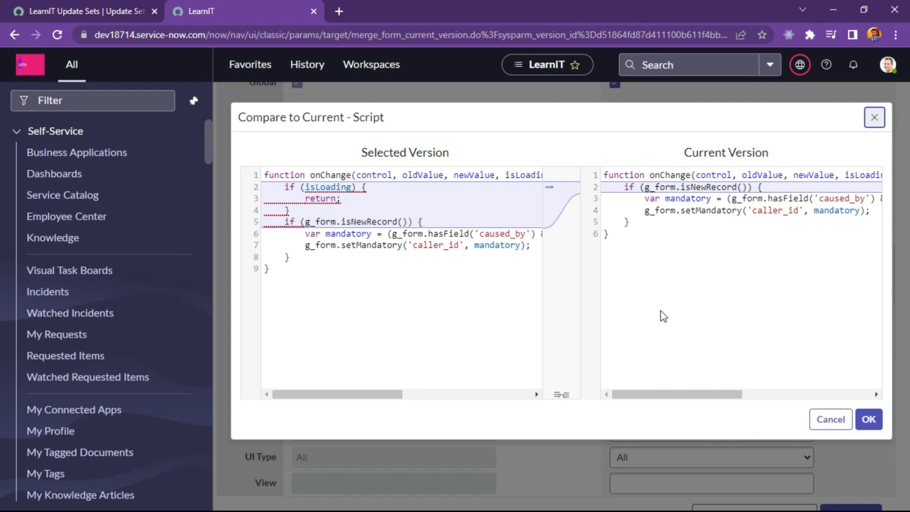
left_click(874, 117)
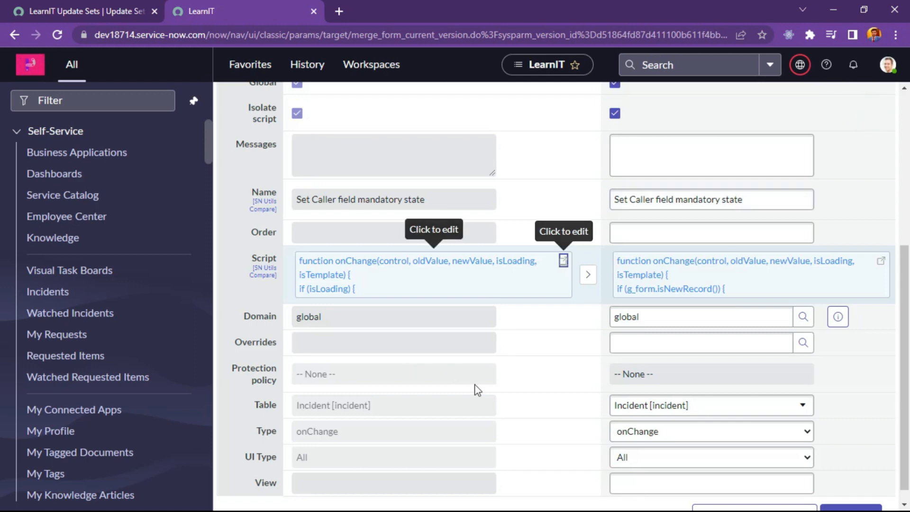
Revert the "Set Caller field mandatory state" client script to the selected version and dismiss the notification.
scroll(483, 407, "up", 6)
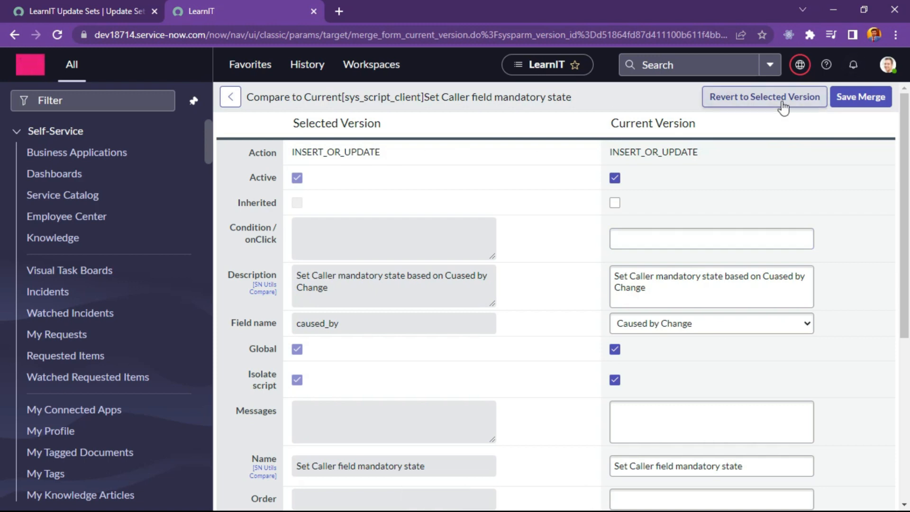
scroll(375, 266, "down", 5)
scroll(474, 270, "up", 5)
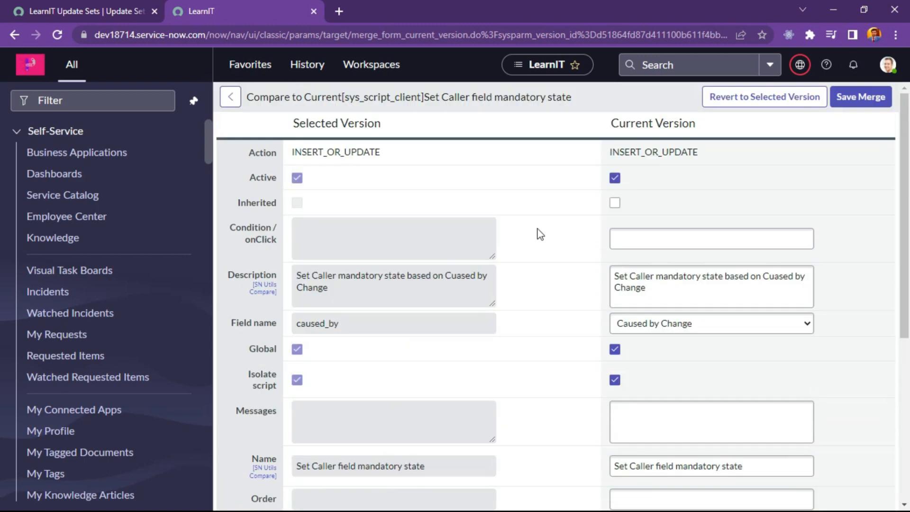
left_click(744, 101)
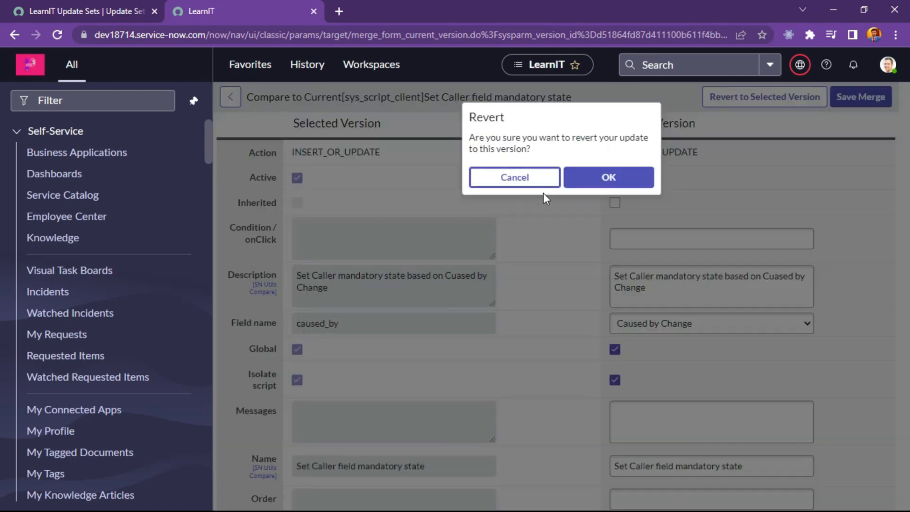
left_click(608, 177)
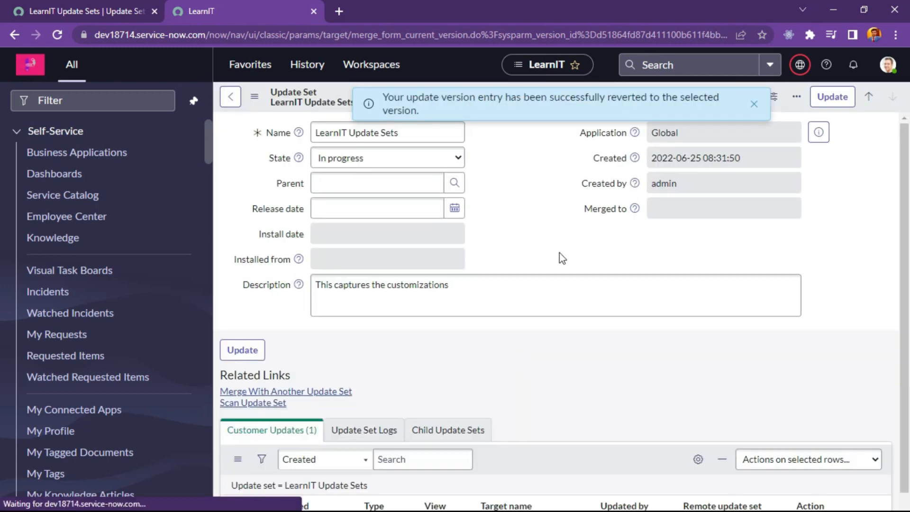
left_click(753, 105)
Review the Customer Updates entry for the client script in the LearnIT Update Sets record.
scroll(512, 373, "down", 3)
scroll(544, 247, "up", 3)
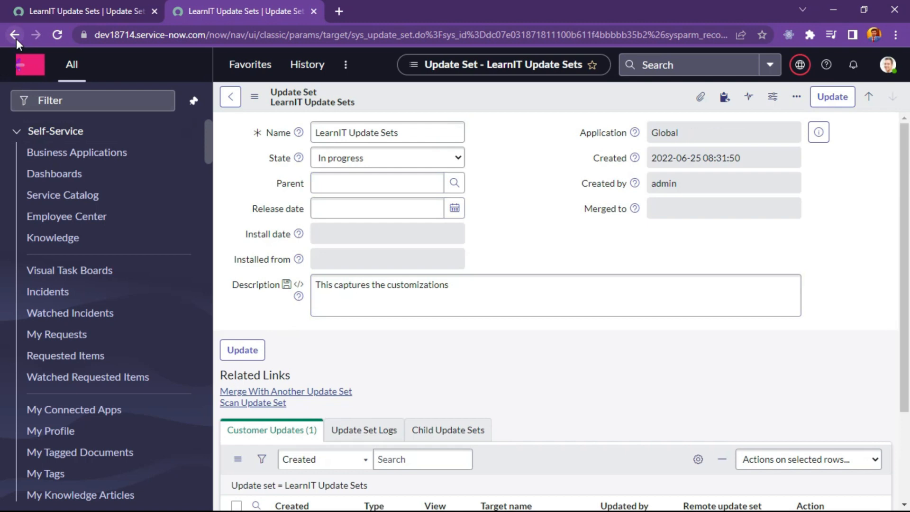
scroll(416, 420, "down", 3)
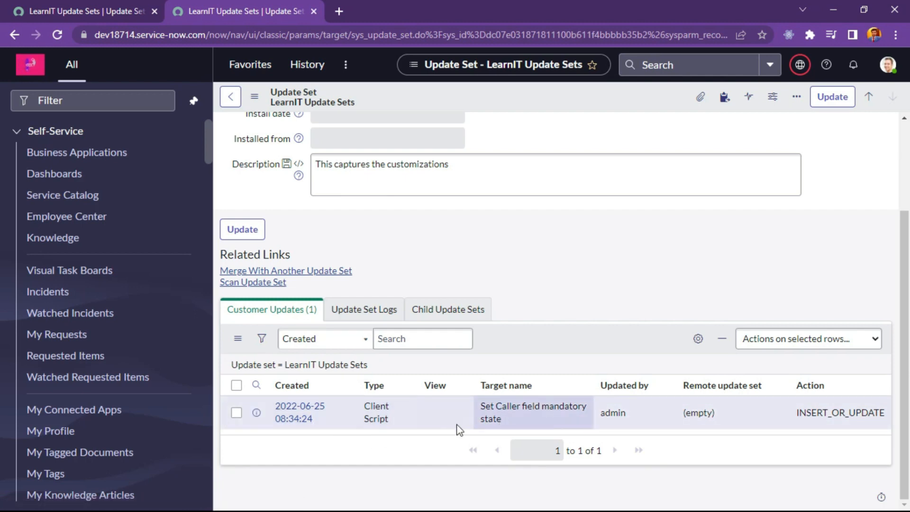
scroll(472, 401, "up", 3)
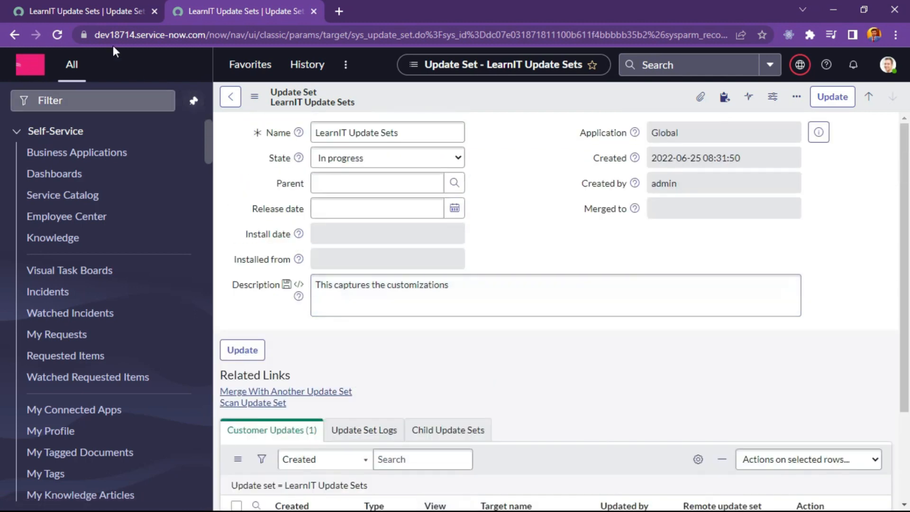
Go back to the client script record and inspect the if (isLoading) return block in its script.
left_click(16, 36)
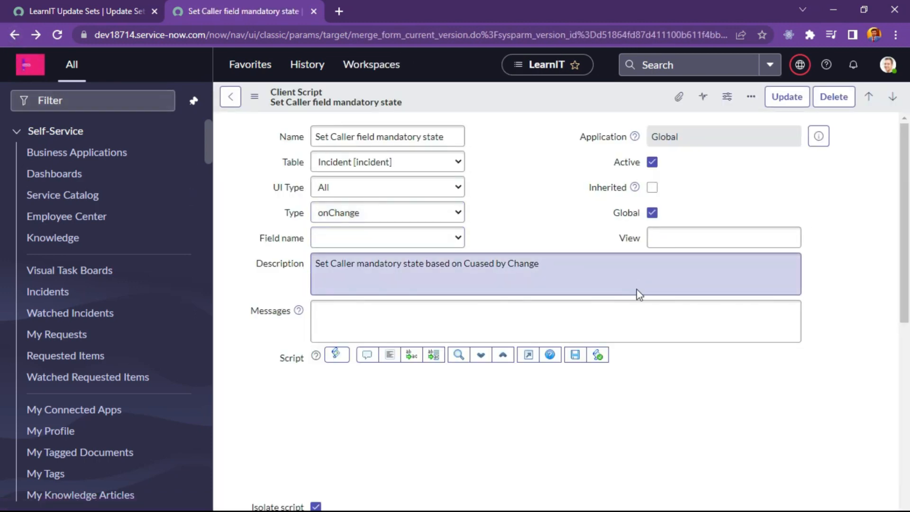
scroll(603, 286, "down", 5)
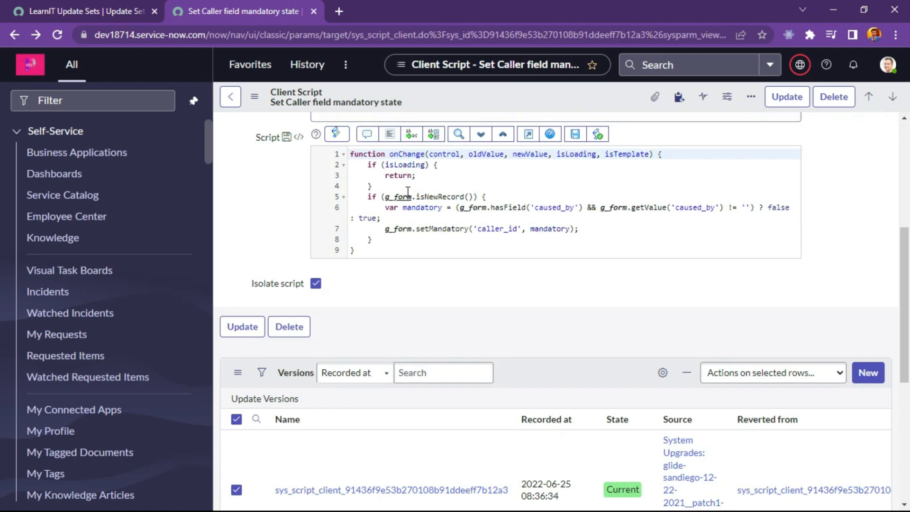
left_click_drag(375, 186, 364, 166)
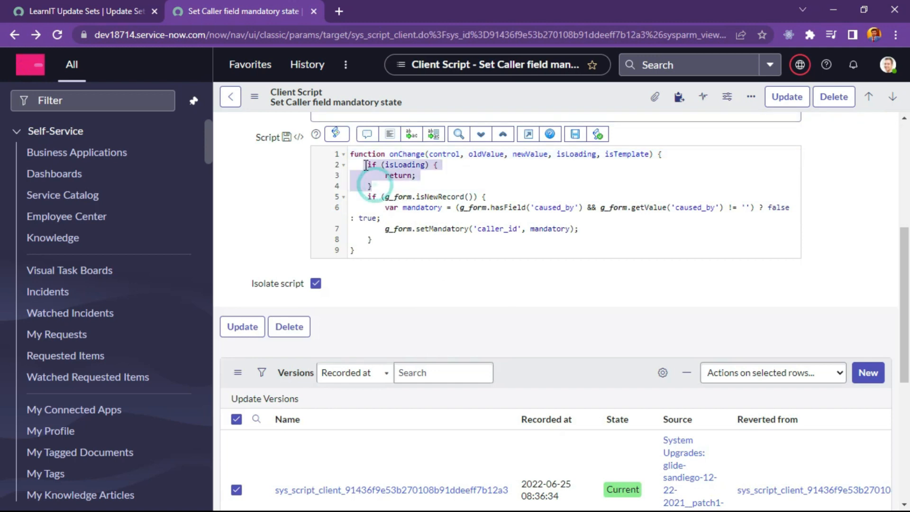
left_click(402, 190)
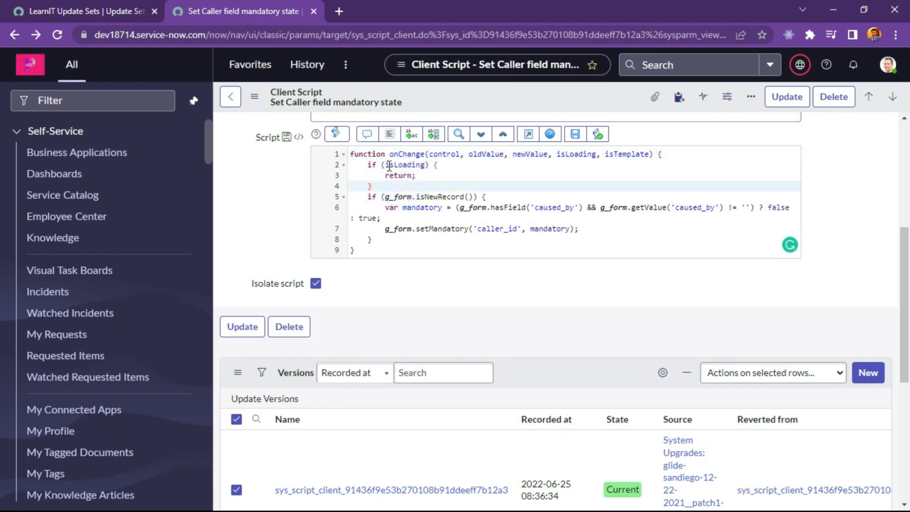
Deselect all rows in the client script's Versions list and return to the script.
scroll(568, 359, "down", 5)
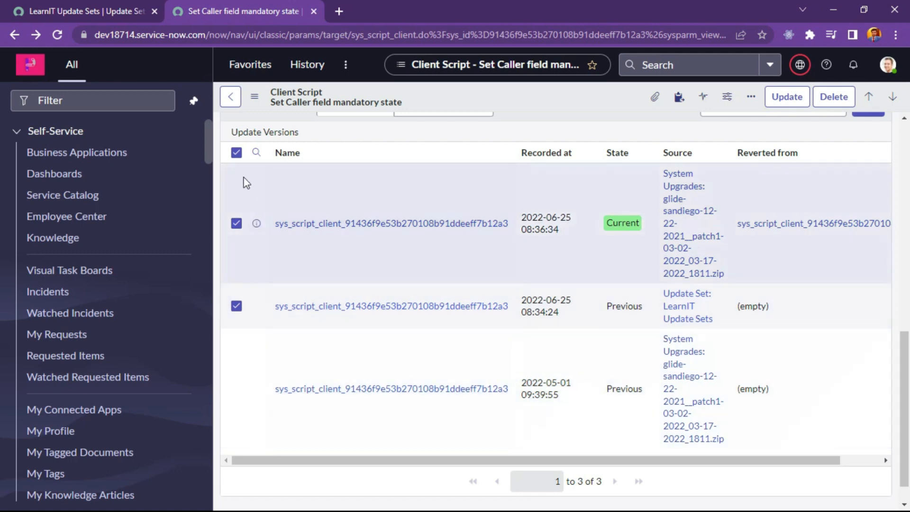
left_click(236, 152)
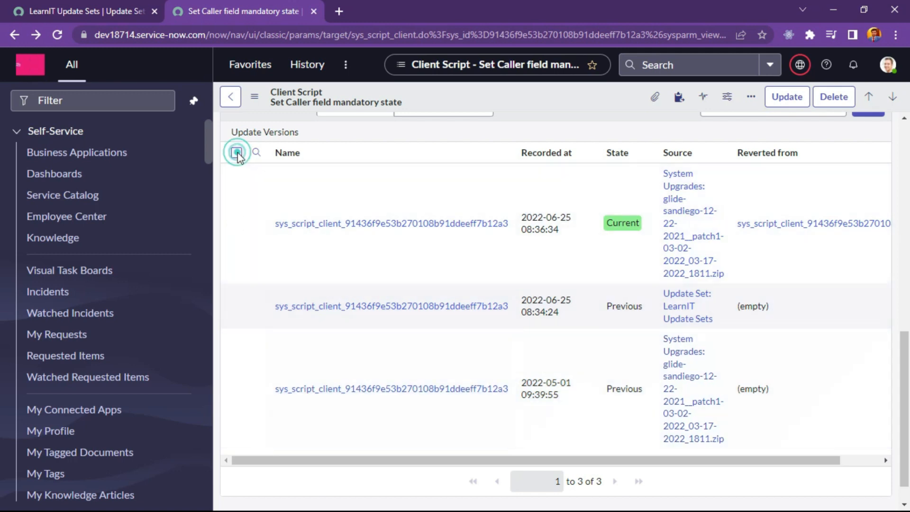
scroll(507, 395, "up", 4)
scroll(512, 401, "up", 5)
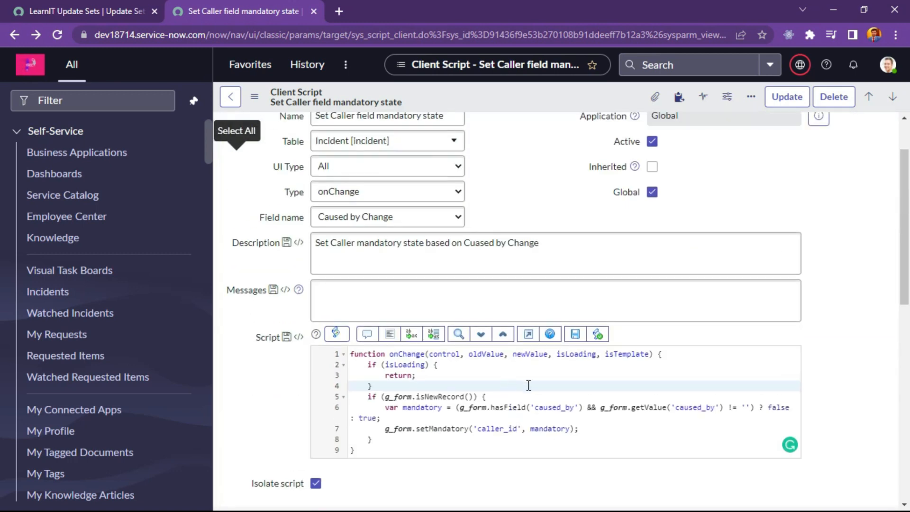
scroll(512, 383, "up", 2)
scroll(585, 365, "down", 8)
scroll(585, 364, "up", 8)
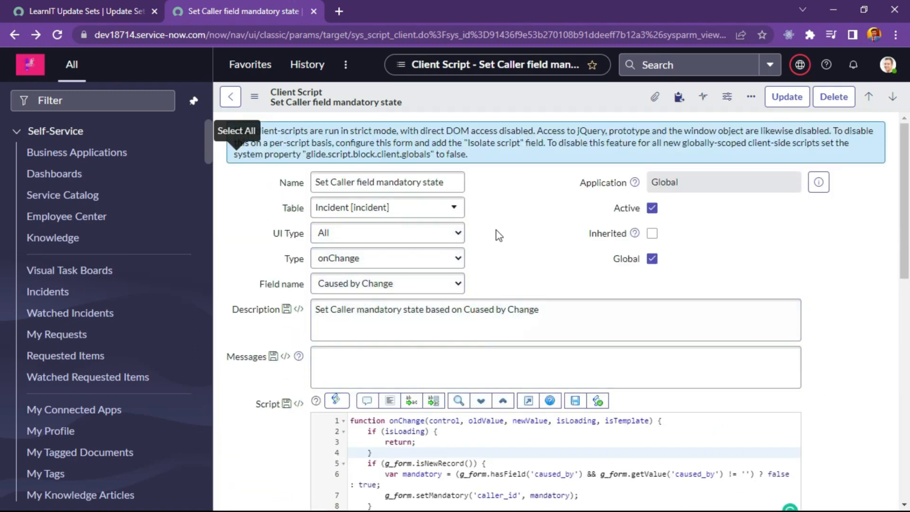
scroll(499, 235, "down", 5)
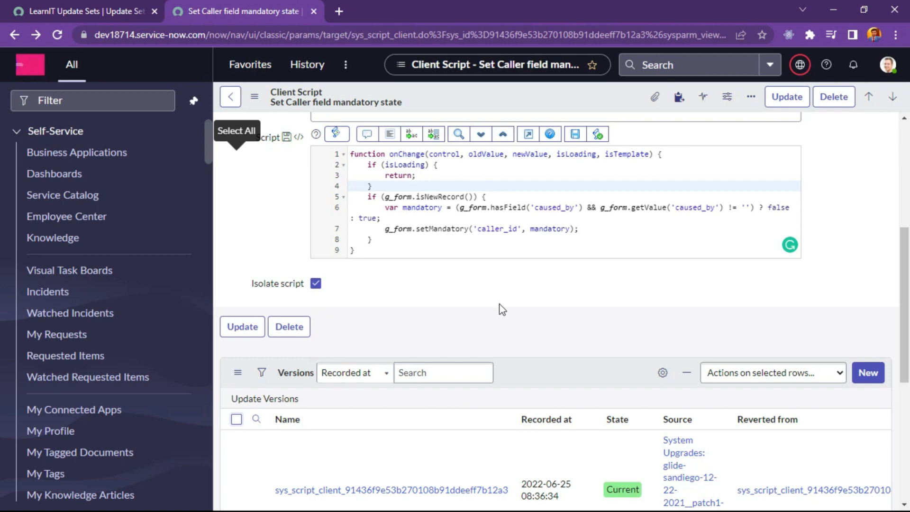
scroll(502, 303, "up", 5)
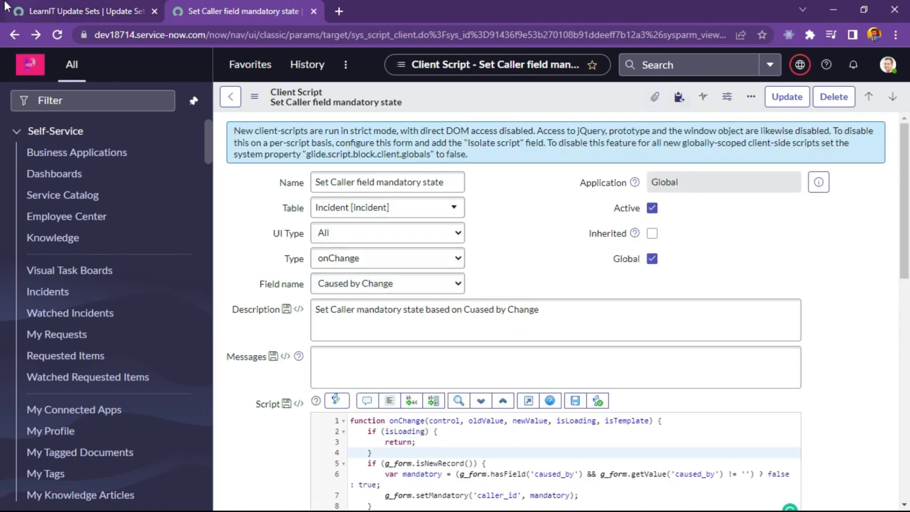
Set the LearnIT Update Sets record's state to Complete and save it without leaving the record.
left_click(18, 6)
scroll(450, 327, "down", 2)
scroll(469, 340, "up", 2)
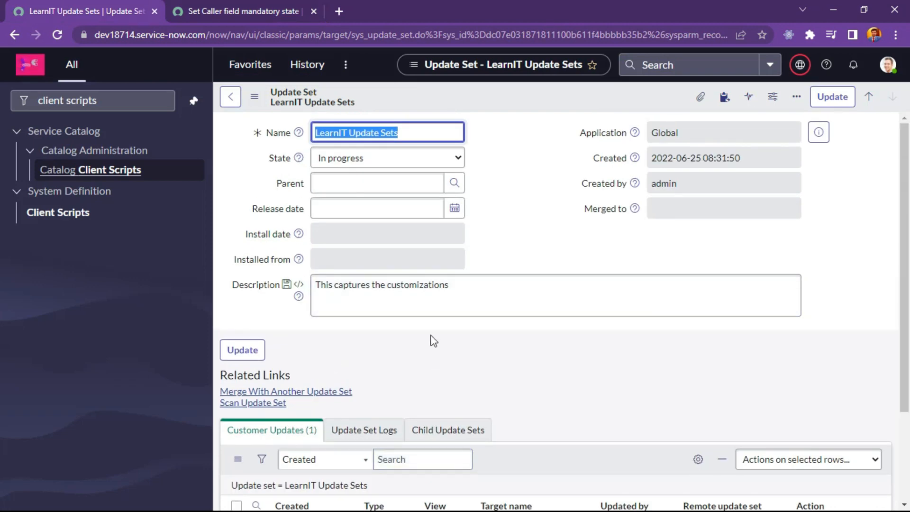
left_click(318, 158)
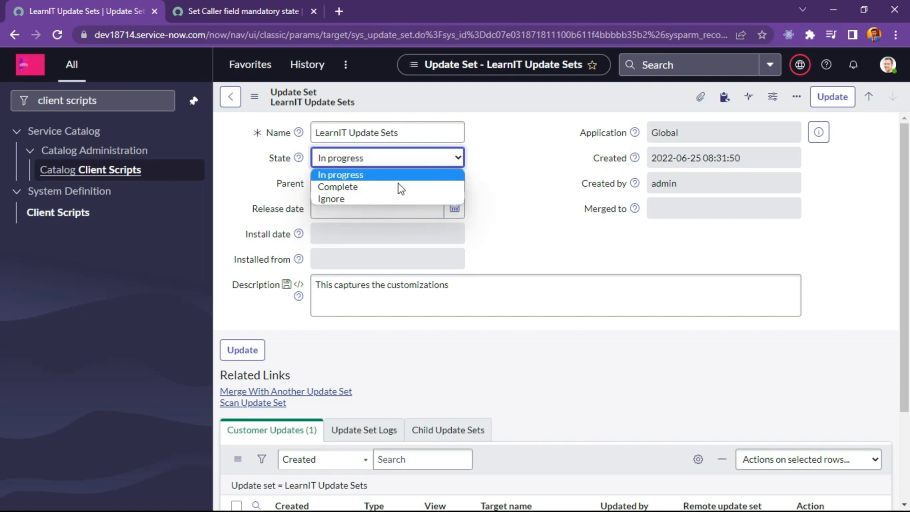
left_click(369, 188)
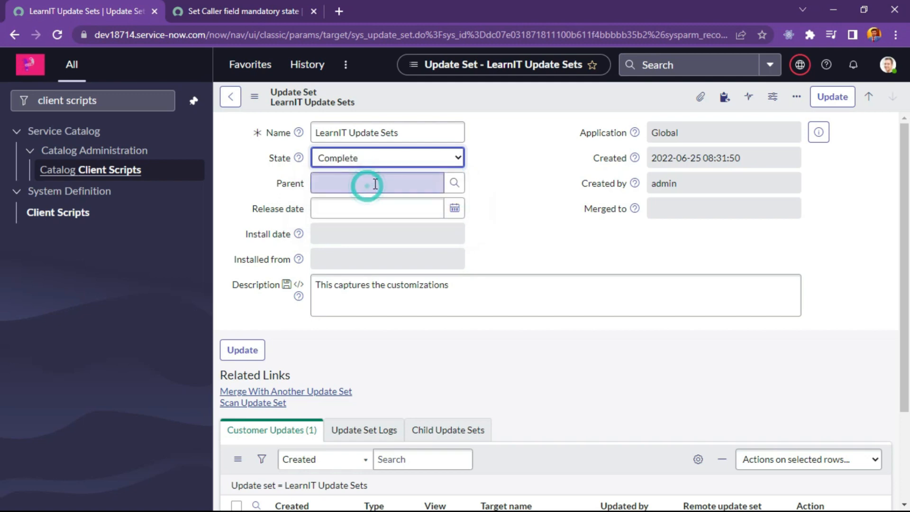
left_click(254, 97)
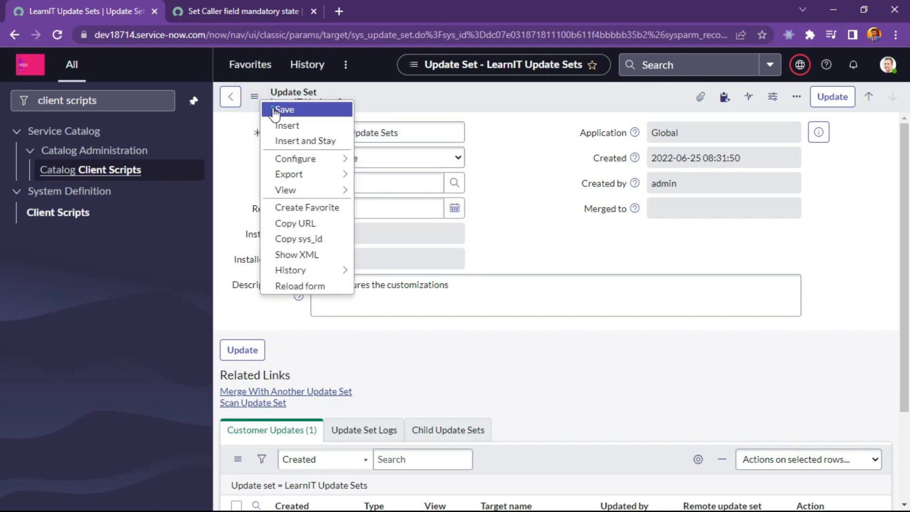
left_click(274, 110)
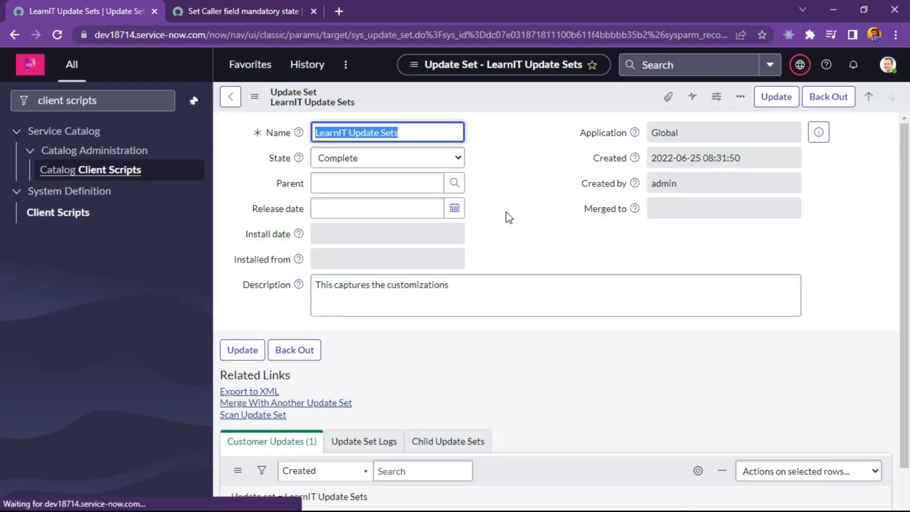
Export the completed LearnIT Update Sets update set to an XML file and dismiss the download notice.
scroll(538, 357, "down", 3)
scroll(368, 308, "up", 3)
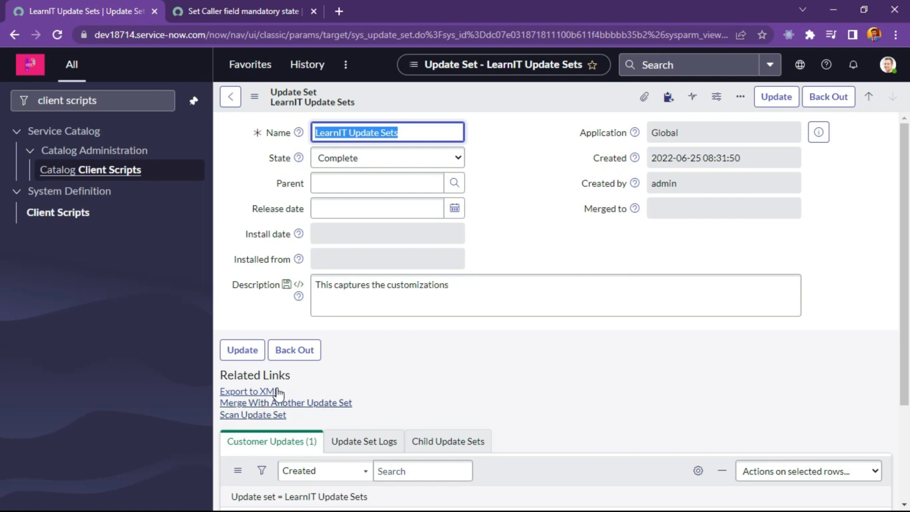
left_click(247, 392)
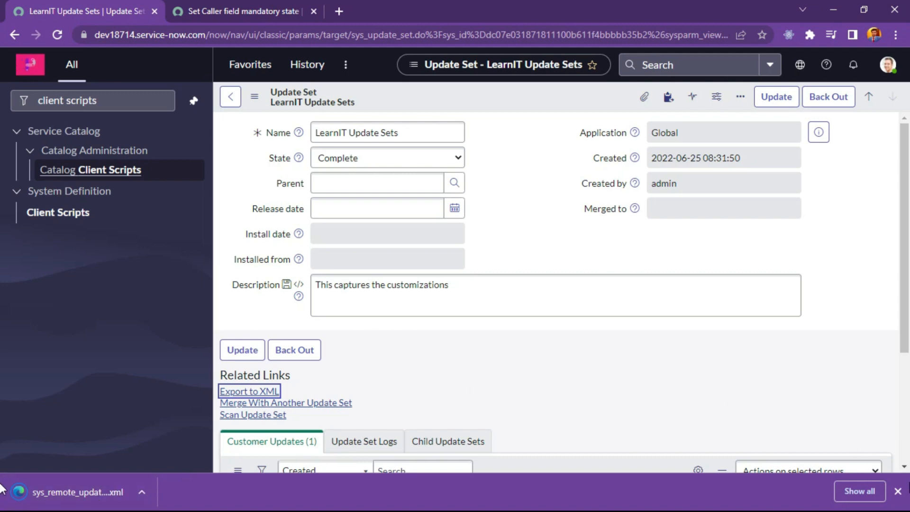
left_click(894, 492)
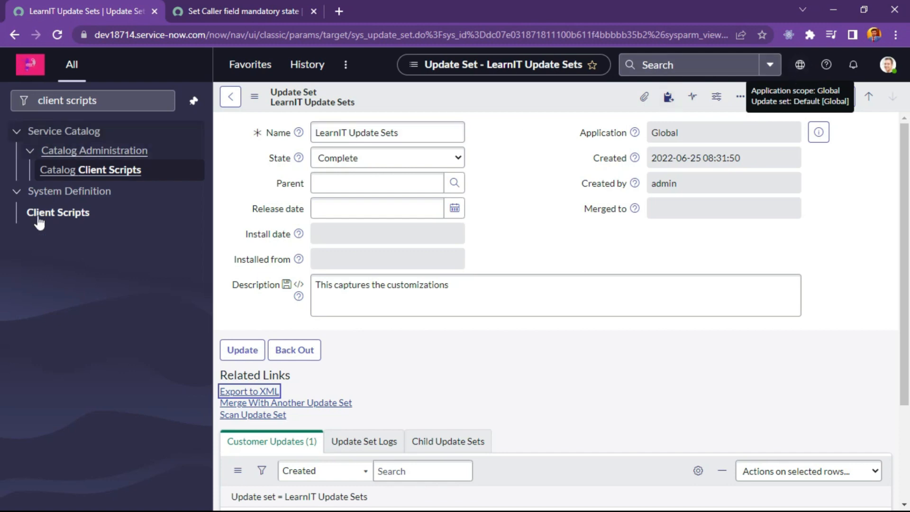
Filter the navigator for "retrieved" and open the Retrieved Update Sets list.
left_click(117, 102)
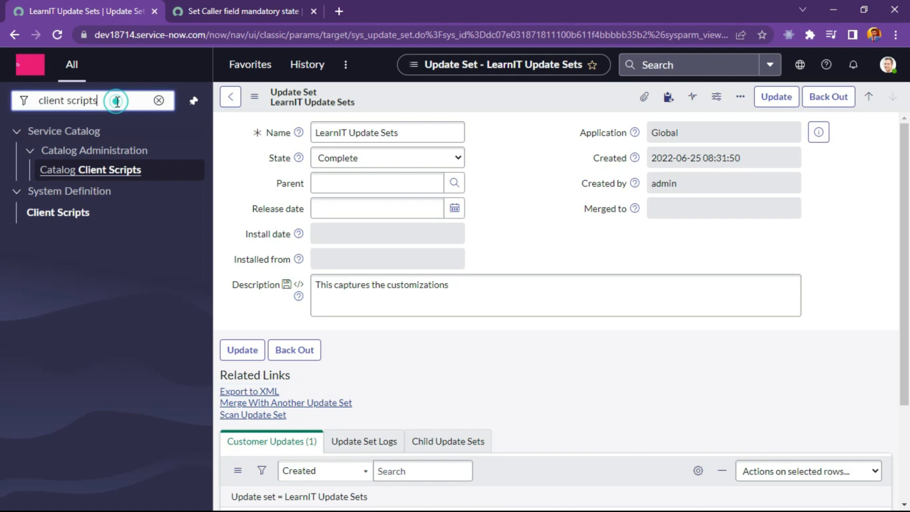
key("BackSpace")
key("BackSpace")
key("BackSpace")
key("BackSpace")
key("BackSpace")
key("BackSpace")
key("BackSpace")
key("BackSpace")
key("BackSpace")
key("BackSpace")
key("BackSpace")
key("BackSpace")
key("BackSpace")
type("retrieved")
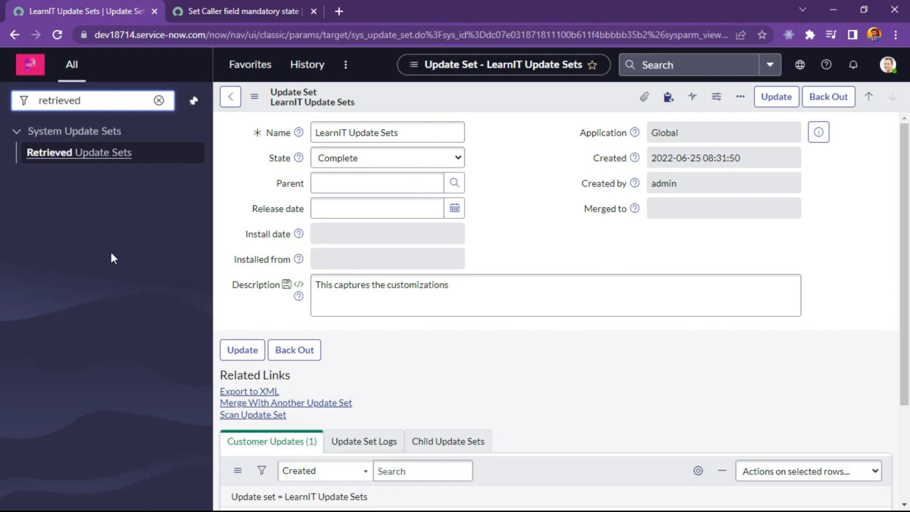
left_click(90, 154)
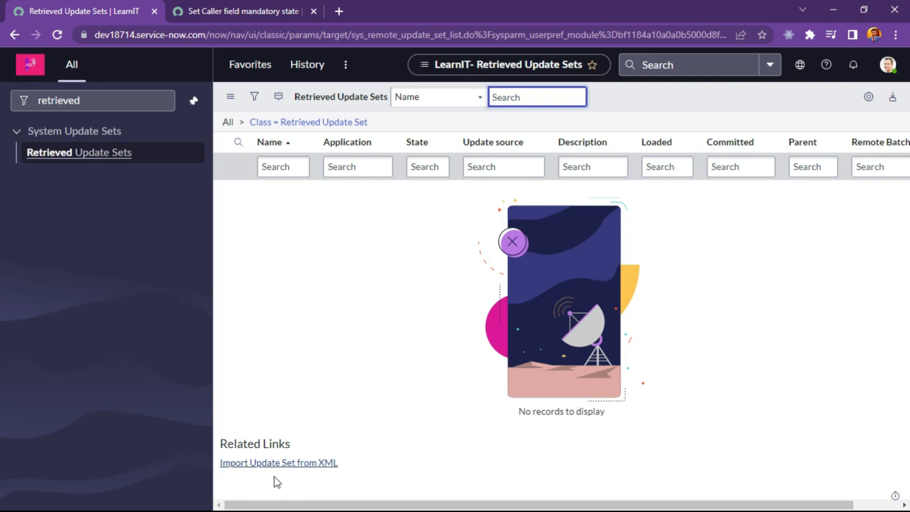
left_click(290, 463)
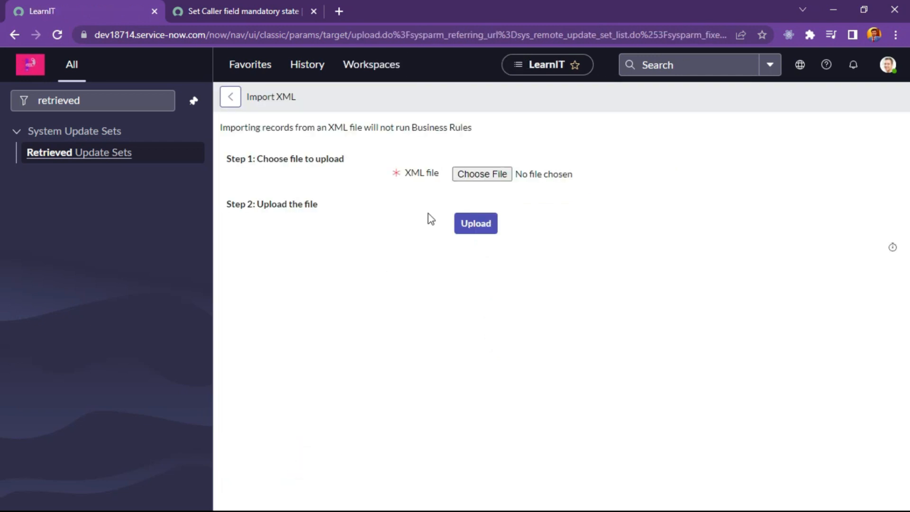
left_click(480, 175)
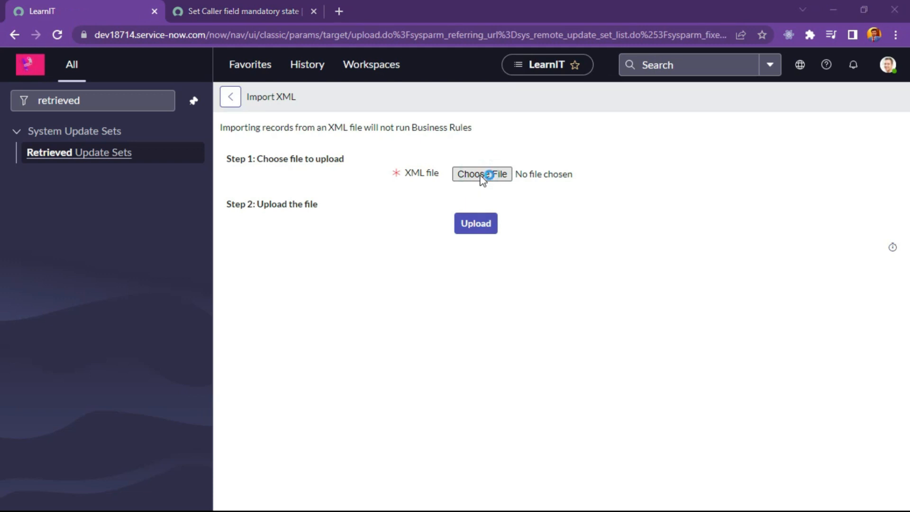
left_click(481, 176)
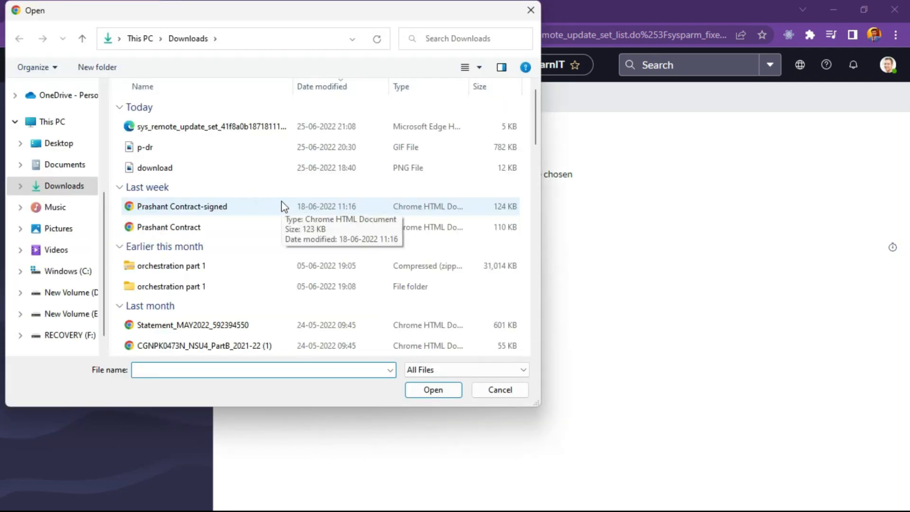
left_click(176, 137)
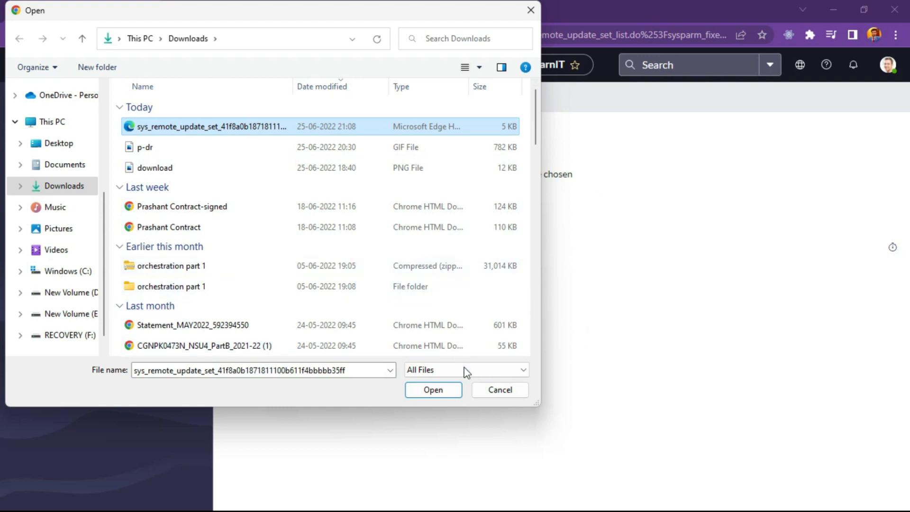
left_click(448, 395)
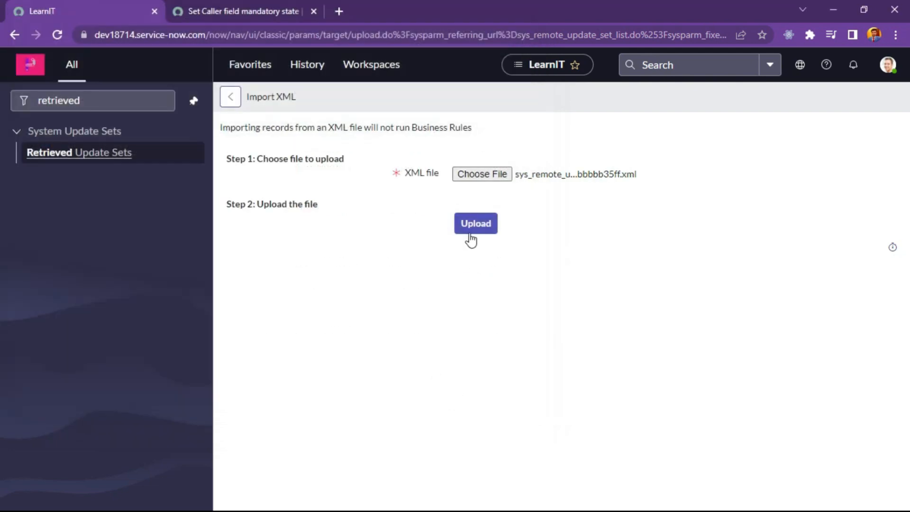
left_click(471, 229)
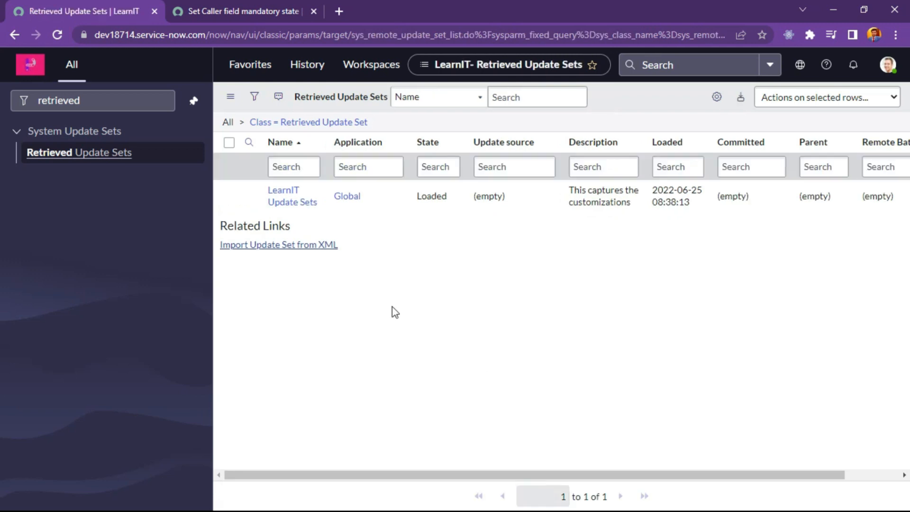
Open the retrieved LearnIT Update Sets record, run its update set preview and close the preview dialog.
left_click(299, 213)
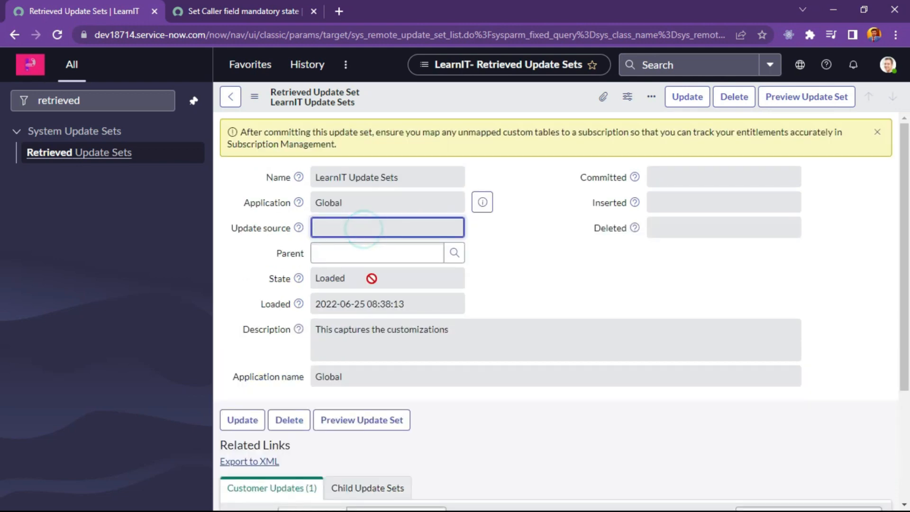
left_click(505, 285)
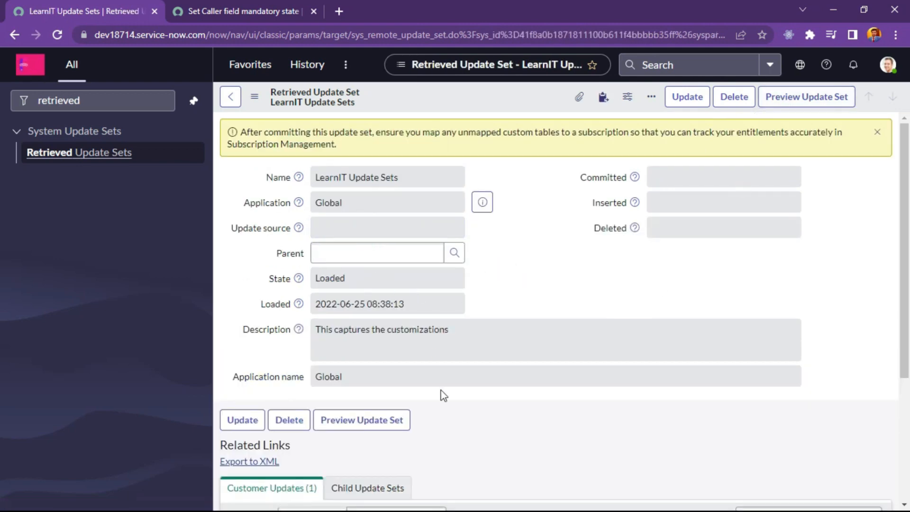
scroll(441, 392, "down", 4)
scroll(429, 353, "up", 4)
left_click(805, 99)
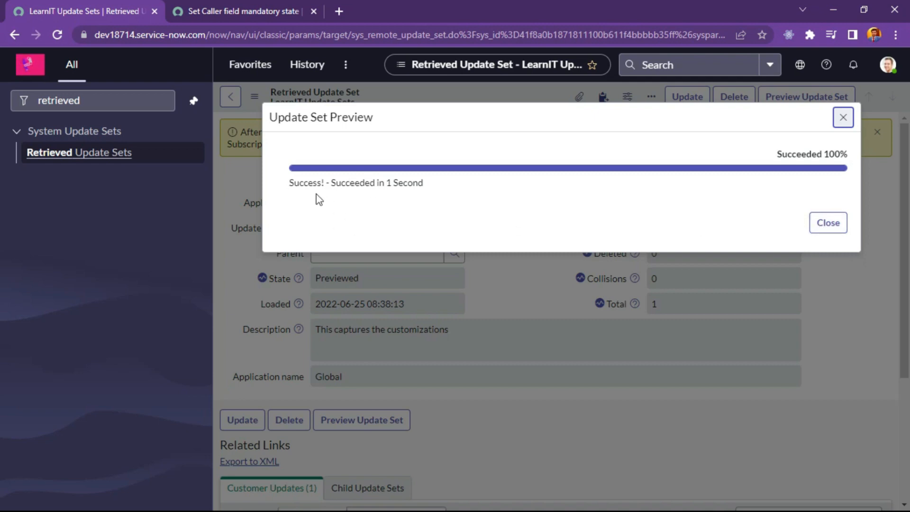
left_click(828, 223)
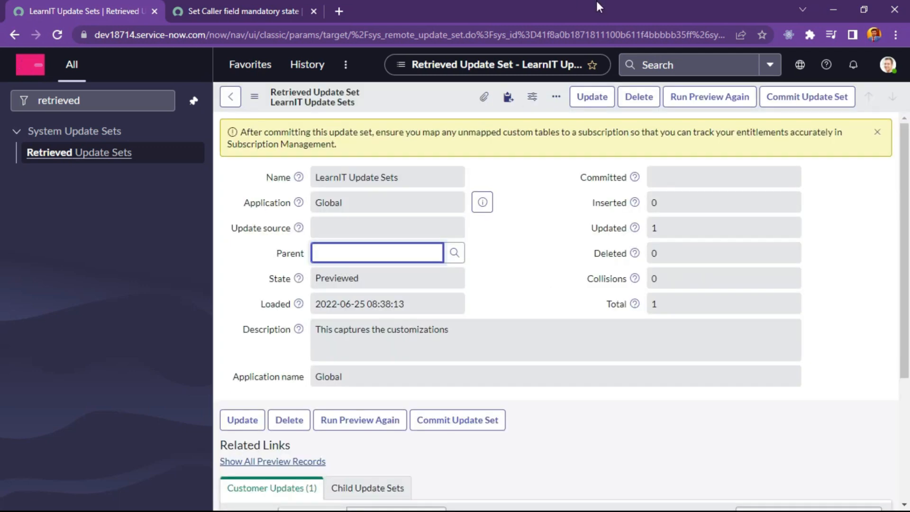
Commit the previewed LearnIT Update Sets update set, then close the commit dialog and dismiss the notification.
left_click(828, 106)
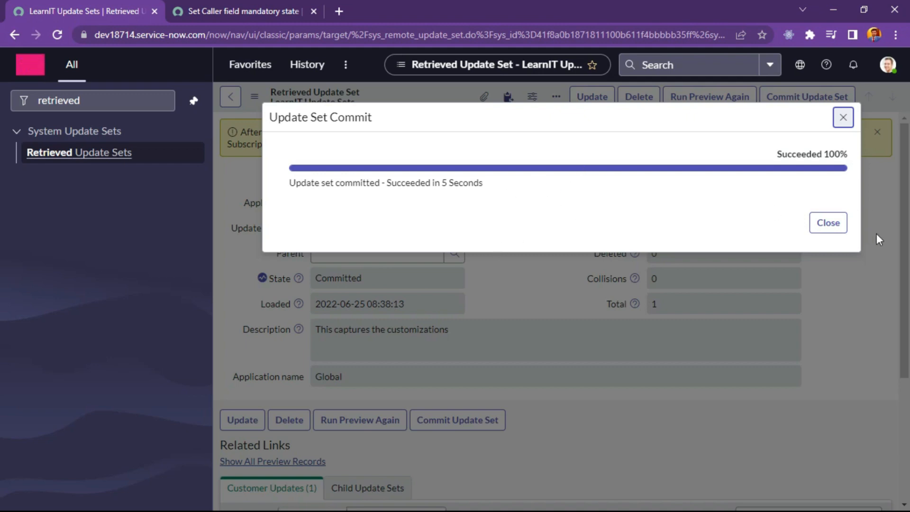
left_click(825, 224)
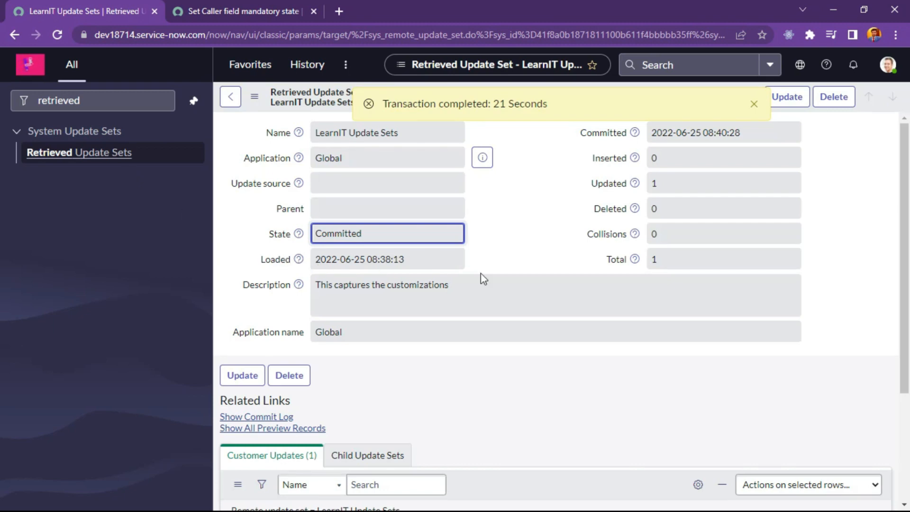
left_click(754, 105)
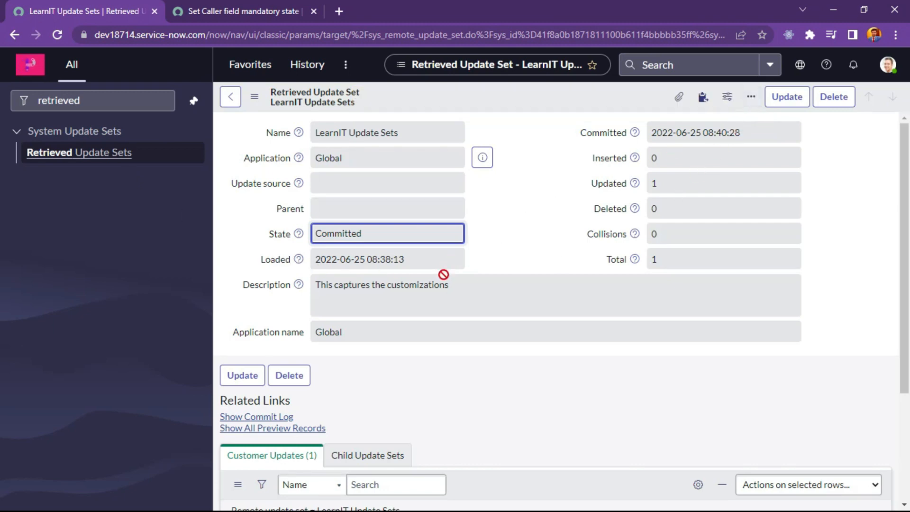
Review the retrieved LearnIT Update Sets record's fields, related links and Customer Updates after the commit.
scroll(453, 361, "down", 1)
scroll(453, 362, "up", 1)
scroll(565, 374, "down", 3)
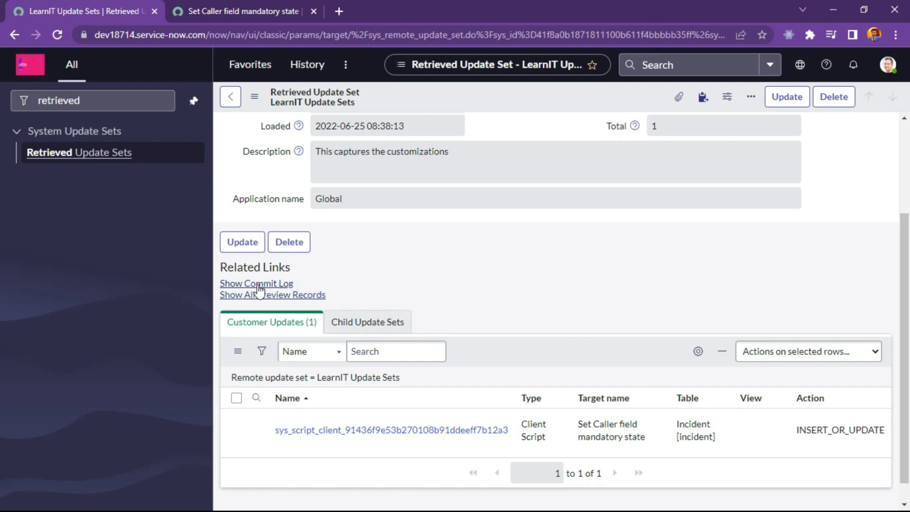
scroll(504, 345, "up", 3)
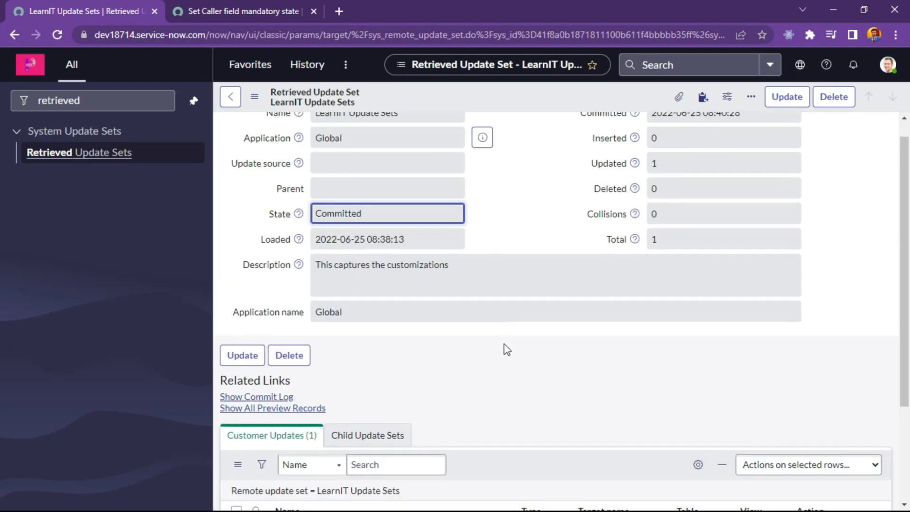
scroll(504, 349, "down", 3)
scroll(500, 328, "up", 3)
scroll(484, 357, "down", 3)
scroll(483, 357, "up", 3)
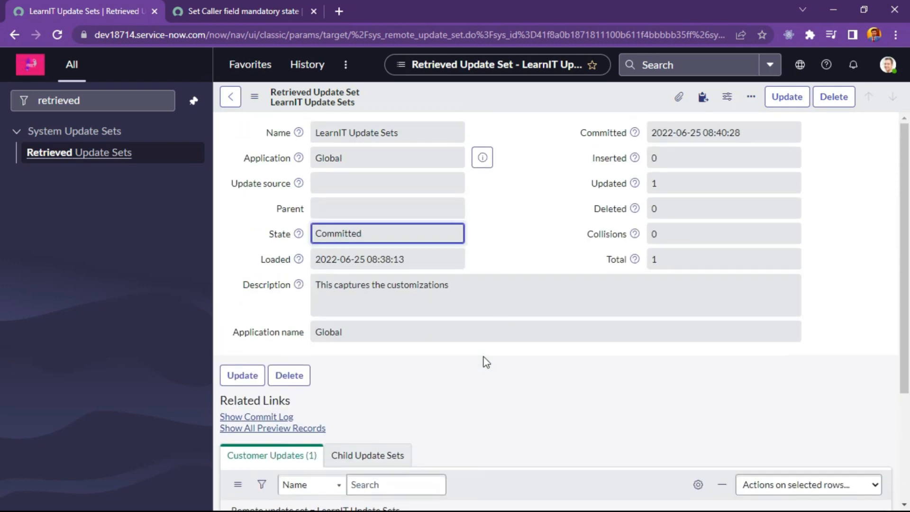